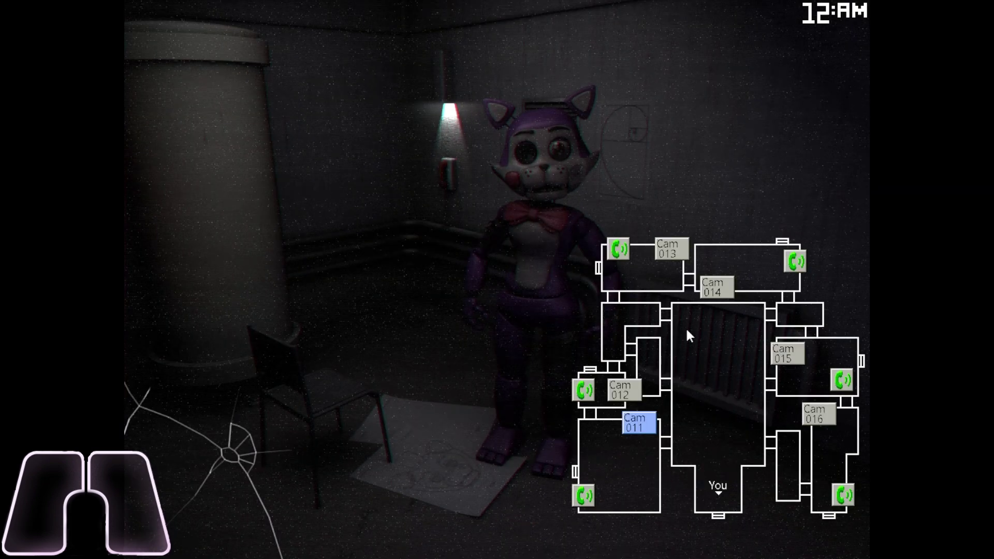
# Step: Flip between the Cam 014 and Cam 013 feeds to keep watch on Candy
pyautogui.click(715, 286)
pyautogui.click(670, 249)
pyautogui.click(713, 284)
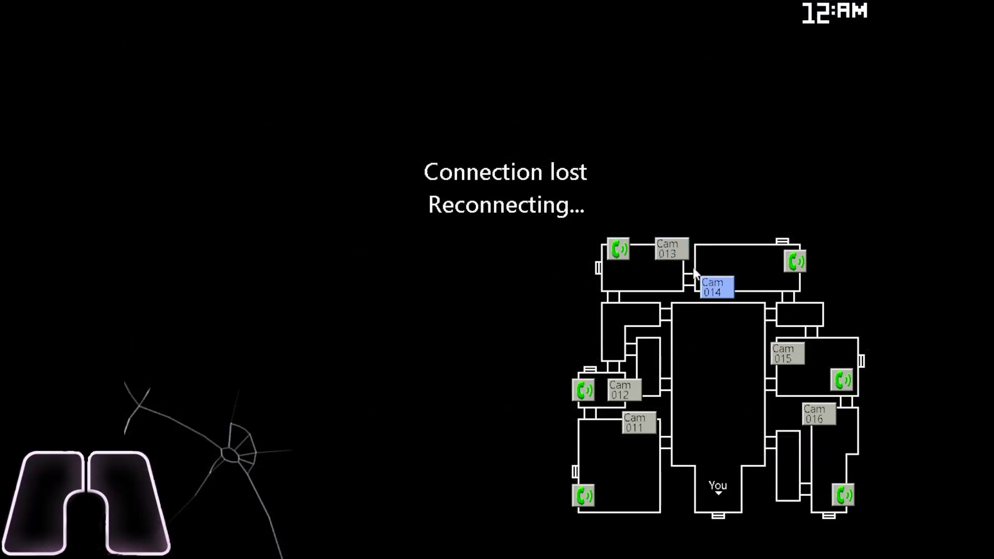
pyautogui.click(672, 248)
pyautogui.click(711, 287)
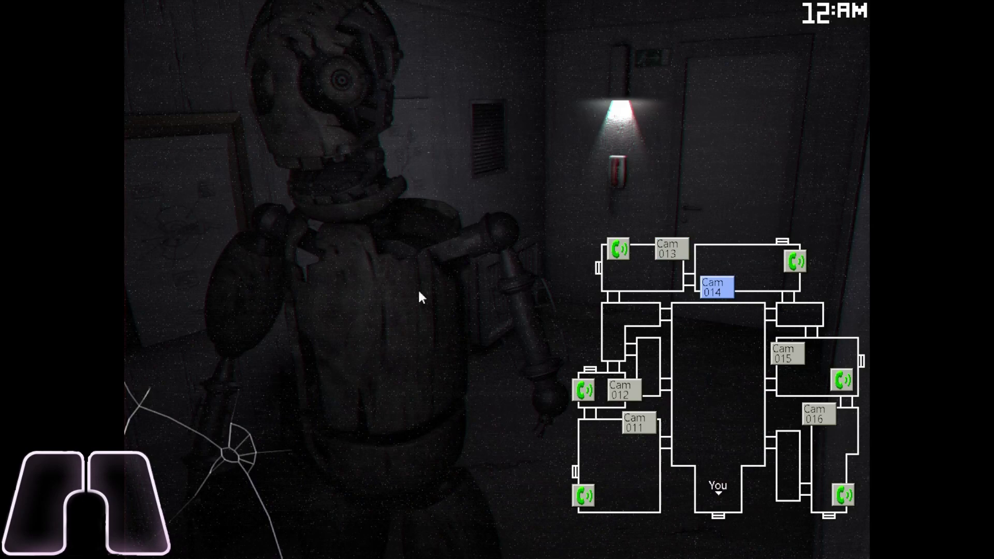
pyautogui.click(671, 249)
pyautogui.click(715, 286)
# Step: Ring the phones in the Cam 014, Cam 013, Cam 015 and Cam 016 rooms
pyautogui.click(792, 264)
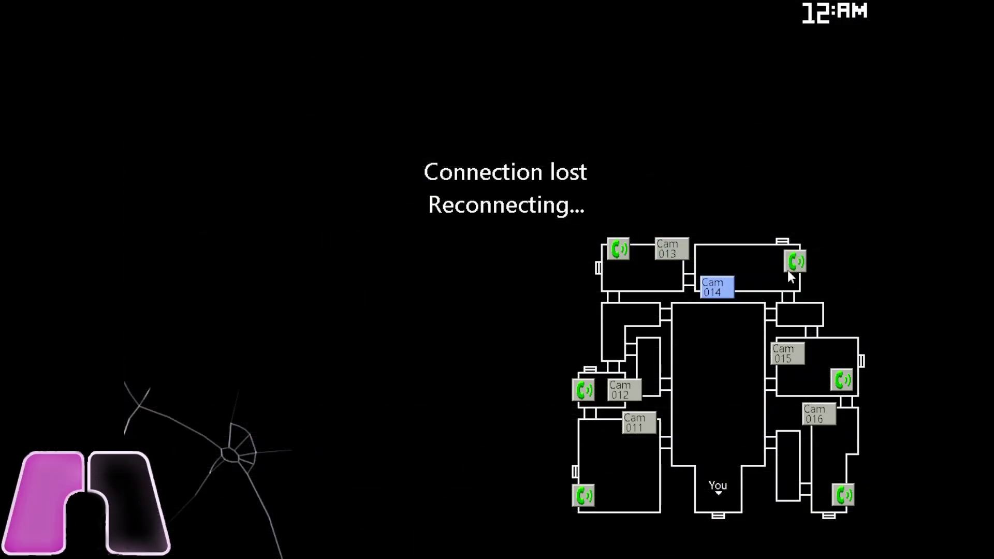
pyautogui.click(671, 248)
pyautogui.click(618, 248)
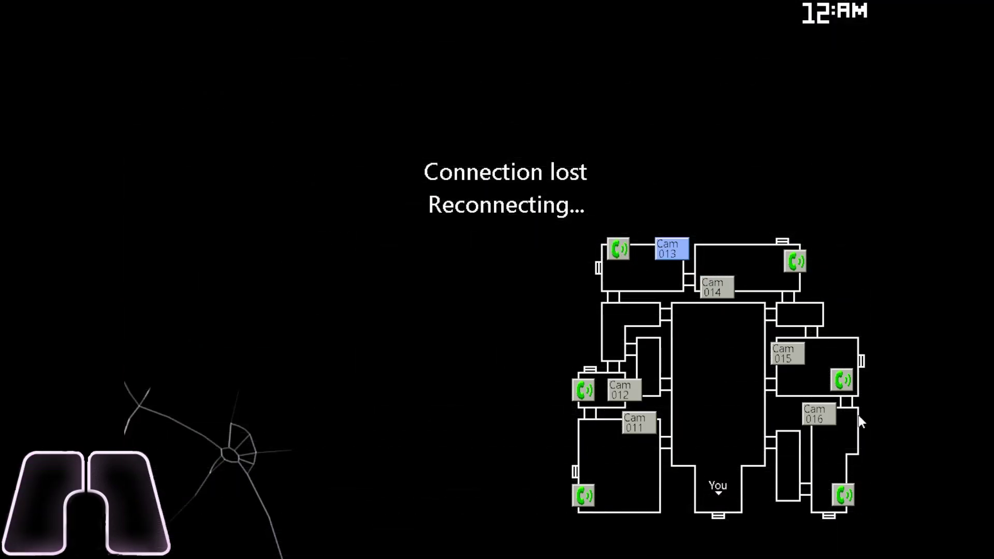
pyautogui.click(843, 381)
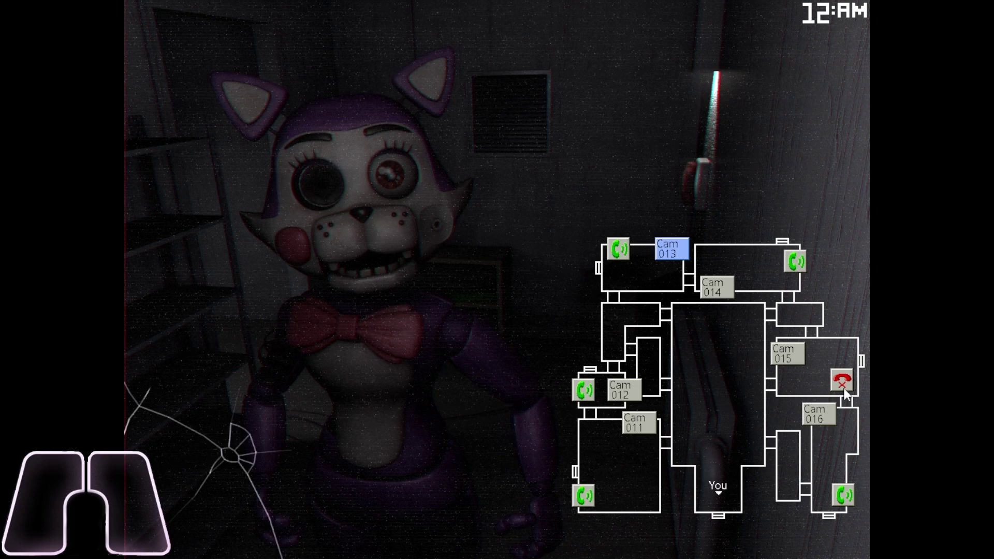
pyautogui.click(842, 494)
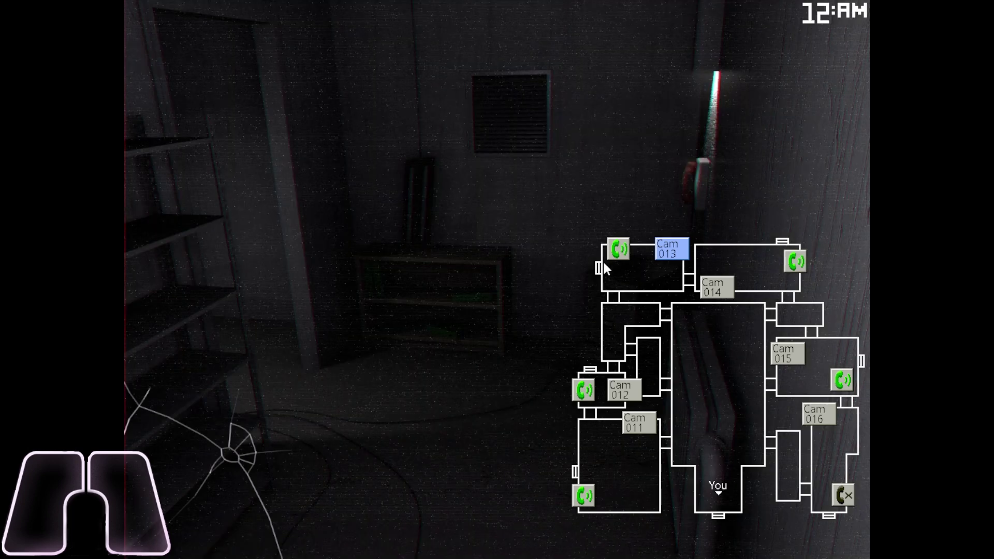
pyautogui.click(606, 259)
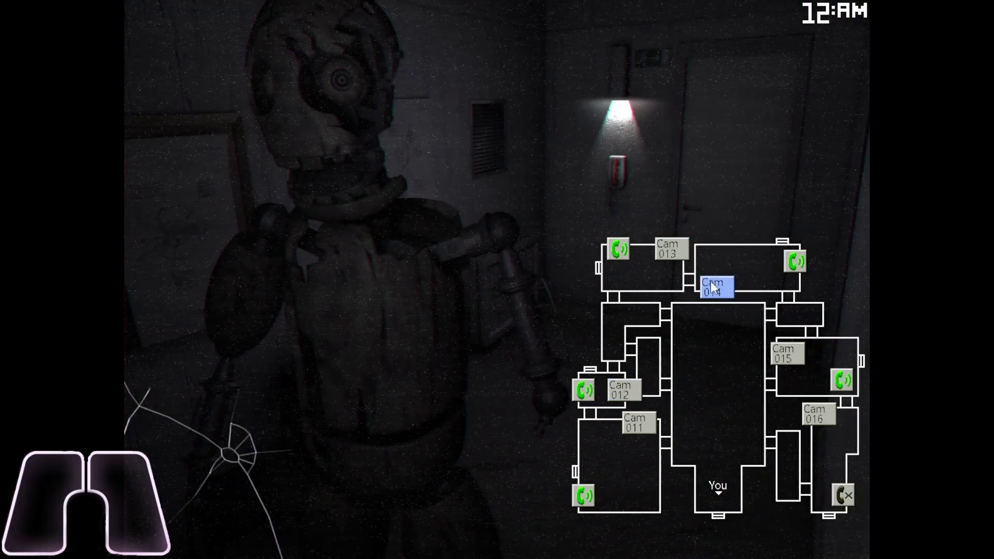
# Step: Ring the Cam 013 room phone, then check the Cam 012 and Cam 011 feeds
pyautogui.click(668, 248)
pyautogui.click(617, 250)
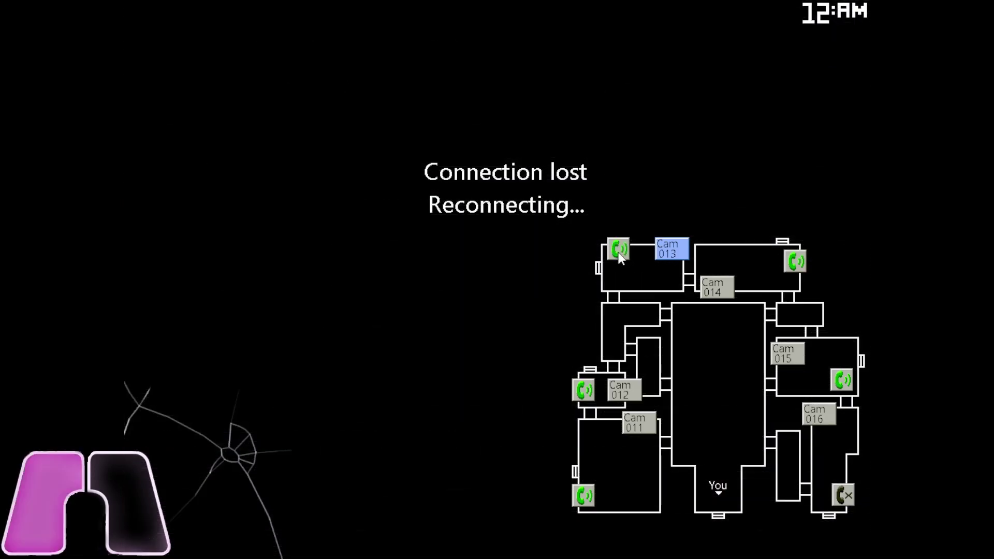
pyautogui.click(625, 394)
pyautogui.click(637, 423)
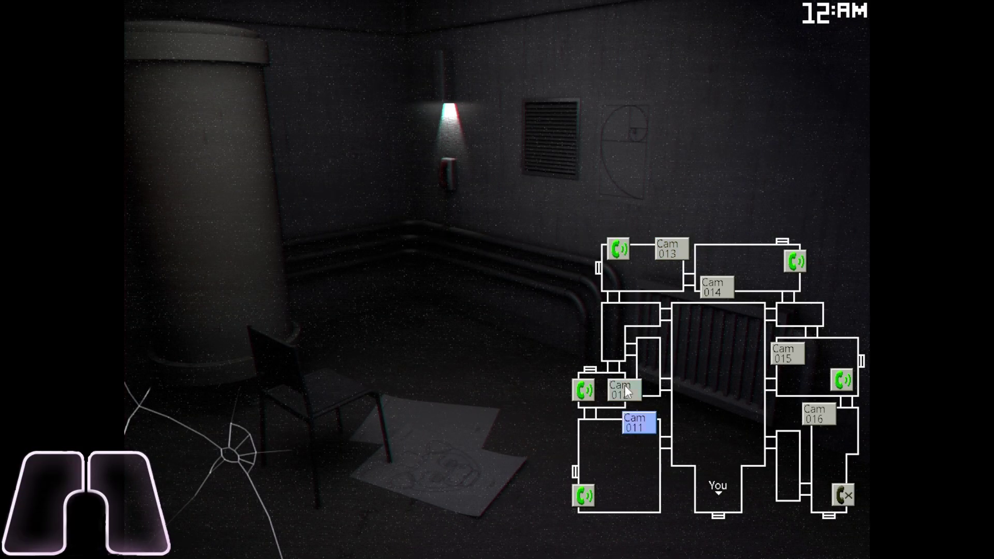
# Step: Ring the phones in the Cam 014, Cam 012, Cam 011 and Cam 013 rooms
pyautogui.click(715, 287)
pyautogui.click(795, 261)
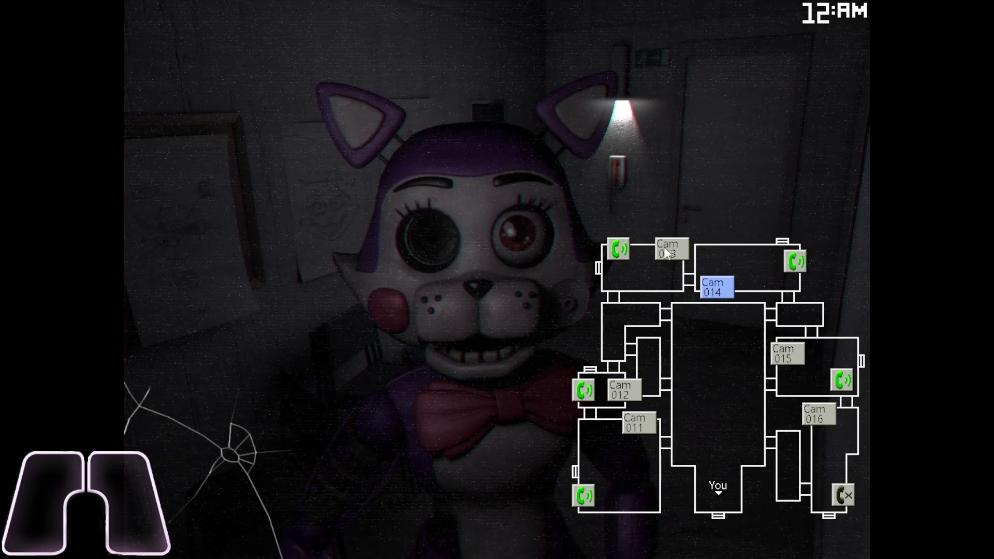
pyautogui.click(667, 249)
pyautogui.click(583, 390)
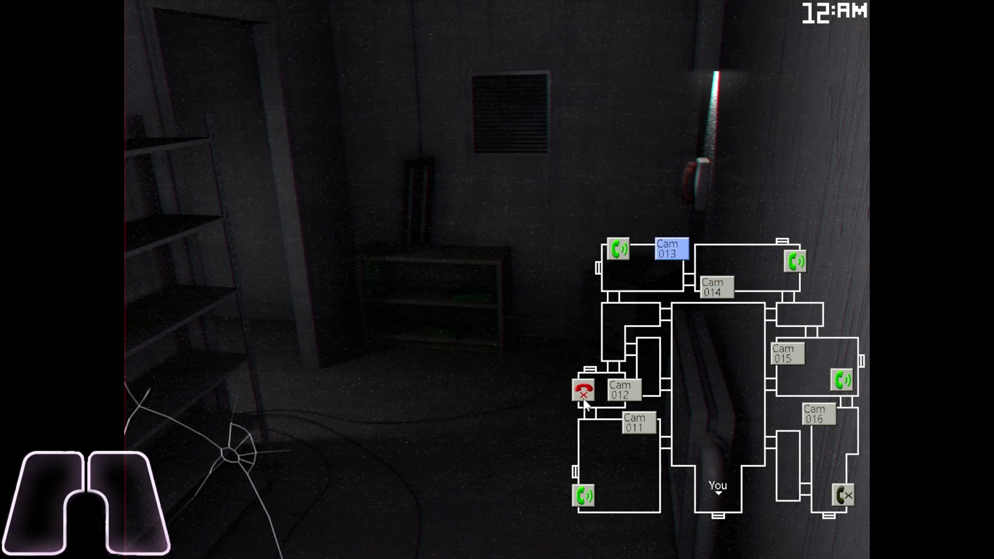
pyautogui.click(584, 500)
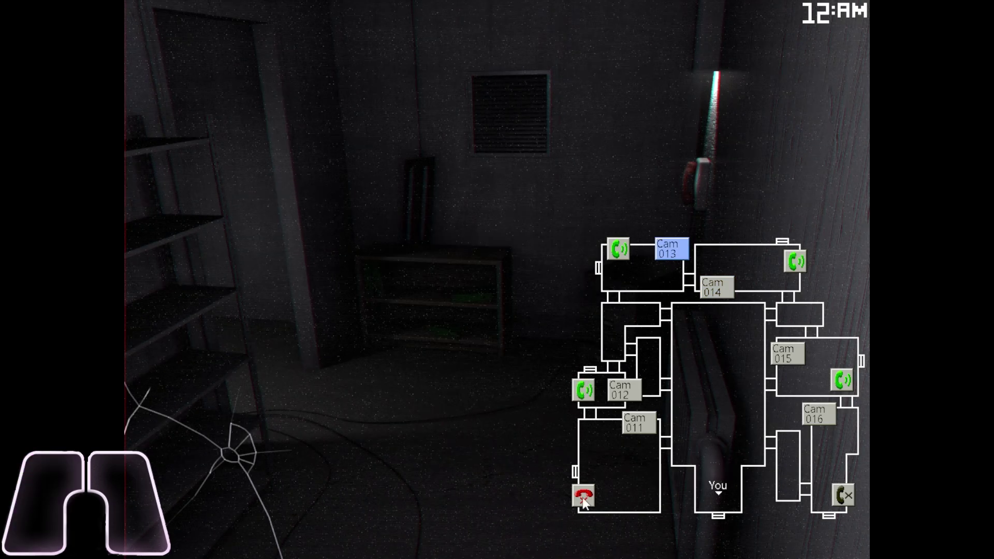
pyautogui.click(618, 249)
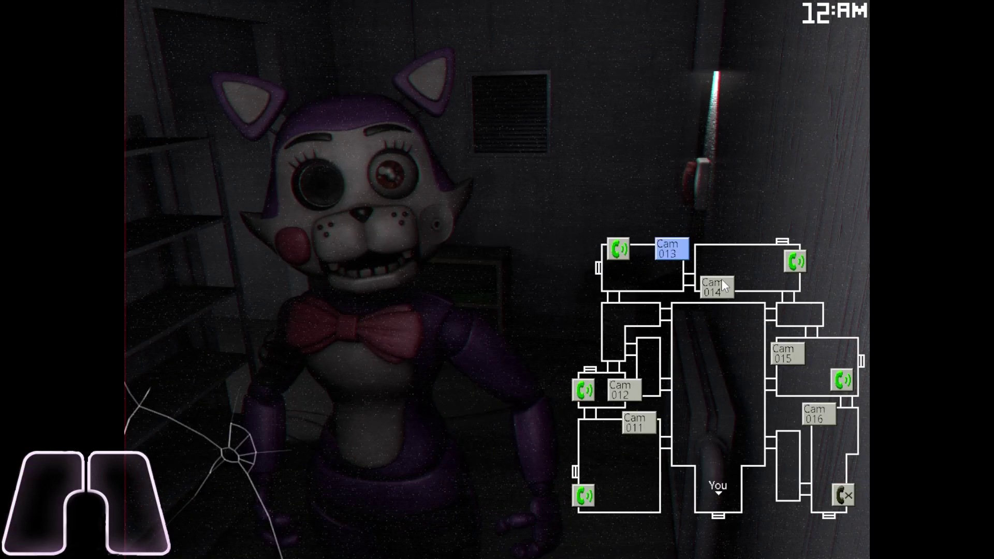
# Step: Ring the Cam 014 room phone twice, then view Cam 013 and toggle the monitor
pyautogui.click(720, 285)
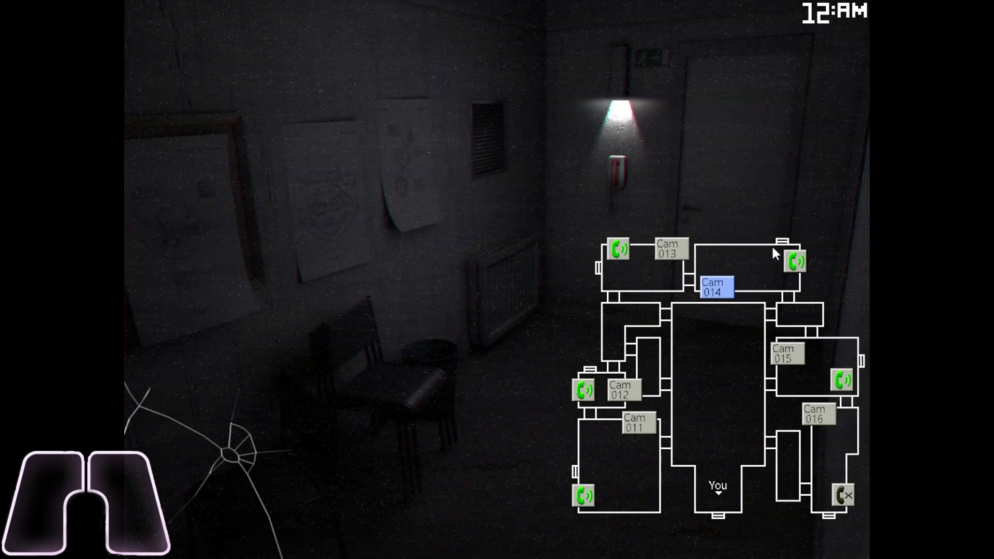
pyautogui.click(786, 263)
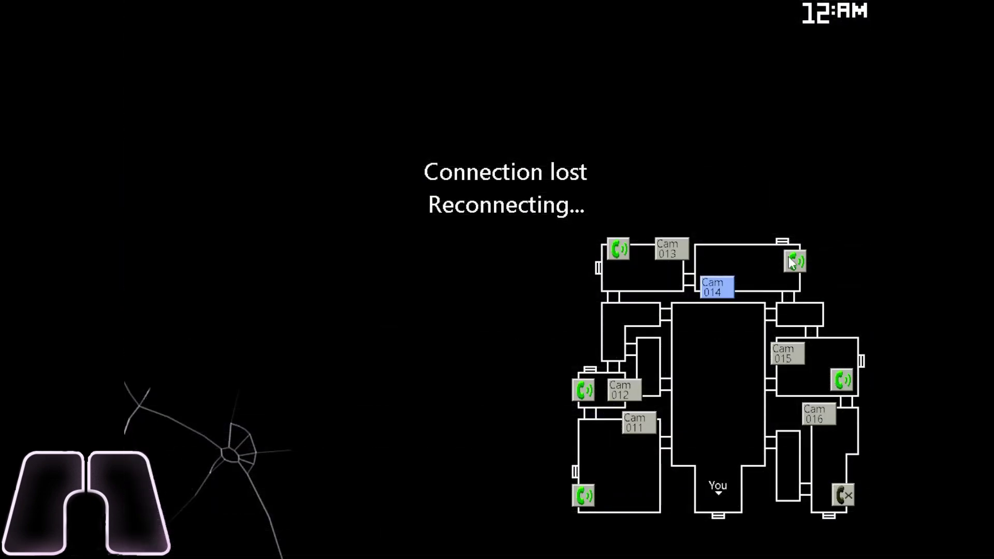
pyautogui.click(786, 268)
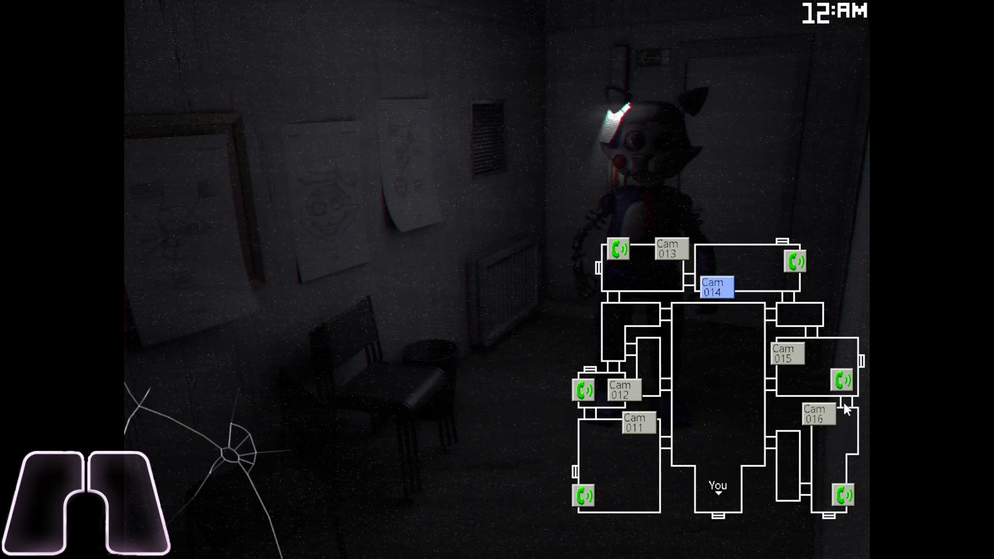
pyautogui.click(671, 249)
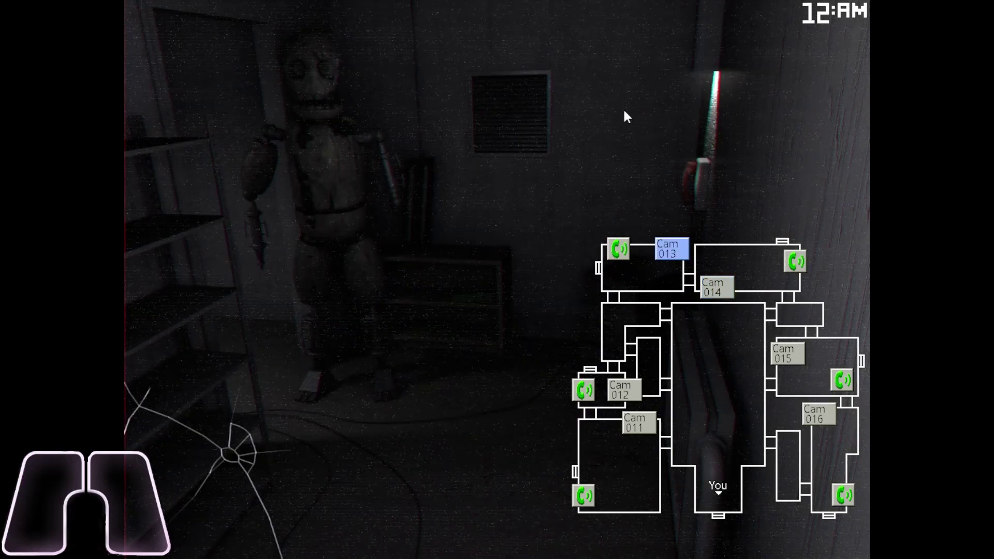
pyautogui.press('space')
pyautogui.press('space')
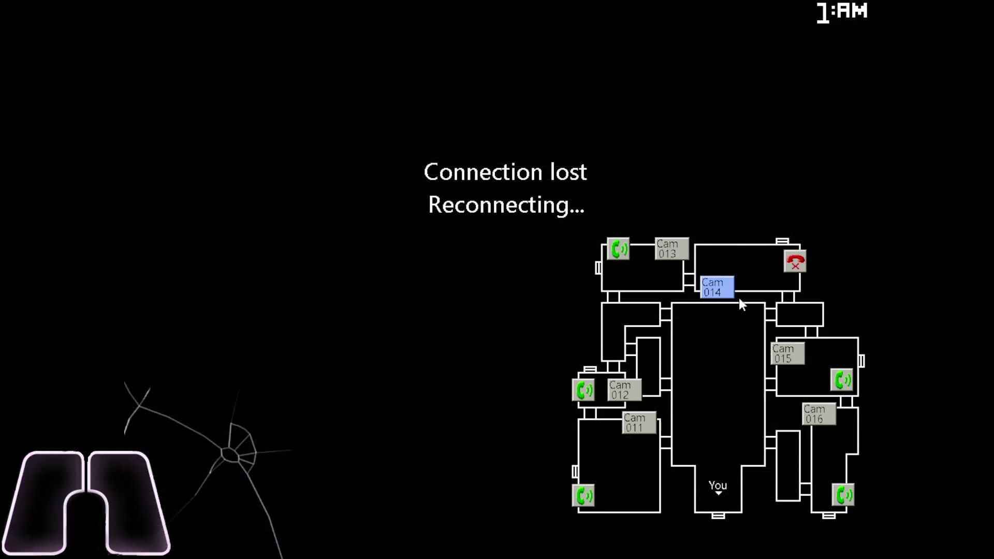
# Step: Ring the Cam 013 room phone repeatedly from the camera map
pyautogui.click(671, 249)
pyautogui.click(621, 250)
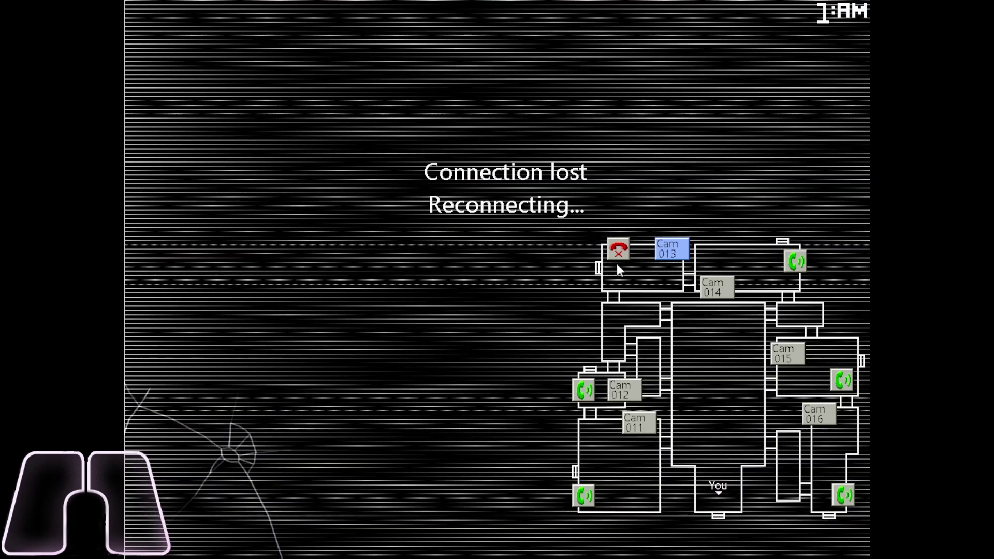
pyautogui.click(618, 249)
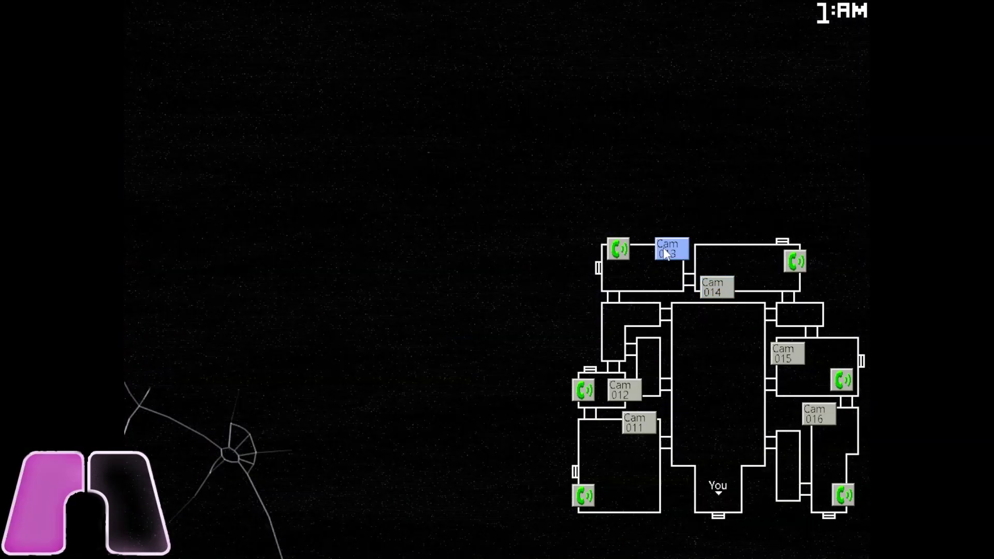
pyautogui.click(584, 391)
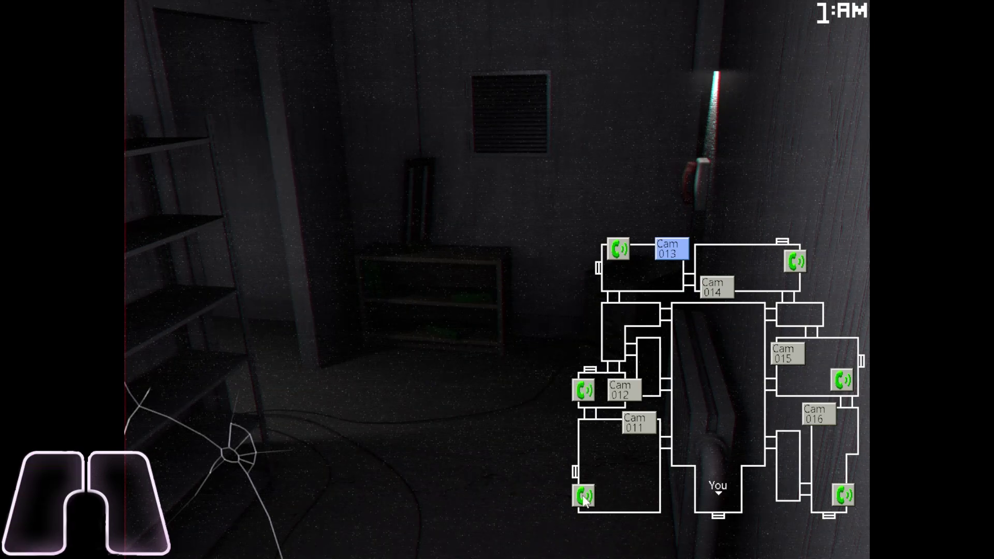
pyautogui.click(618, 249)
# Step: Ring the Cam 014 and Cam 013 room phones, then check the remaining feeds
pyautogui.click(717, 286)
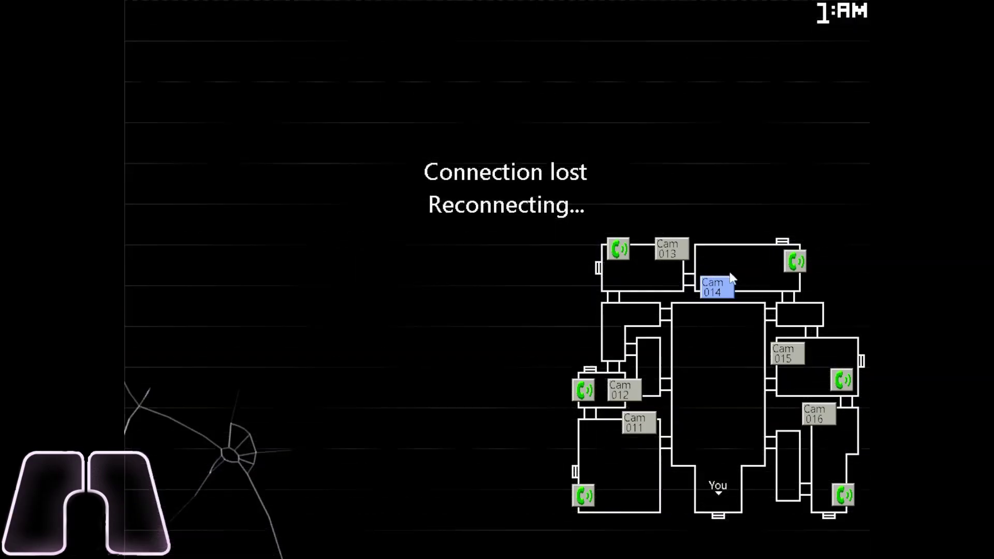
pyautogui.click(796, 263)
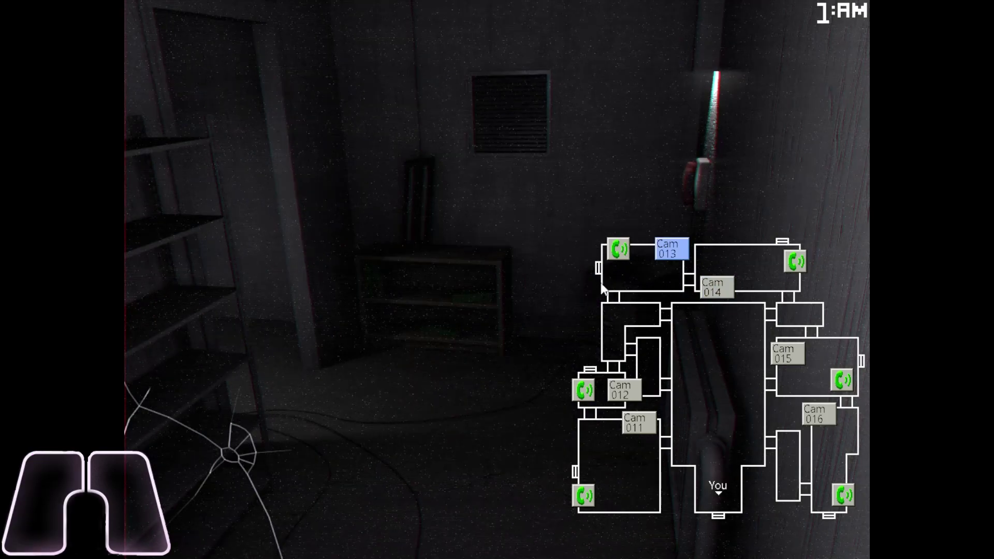
pyautogui.click(619, 249)
pyautogui.click(716, 287)
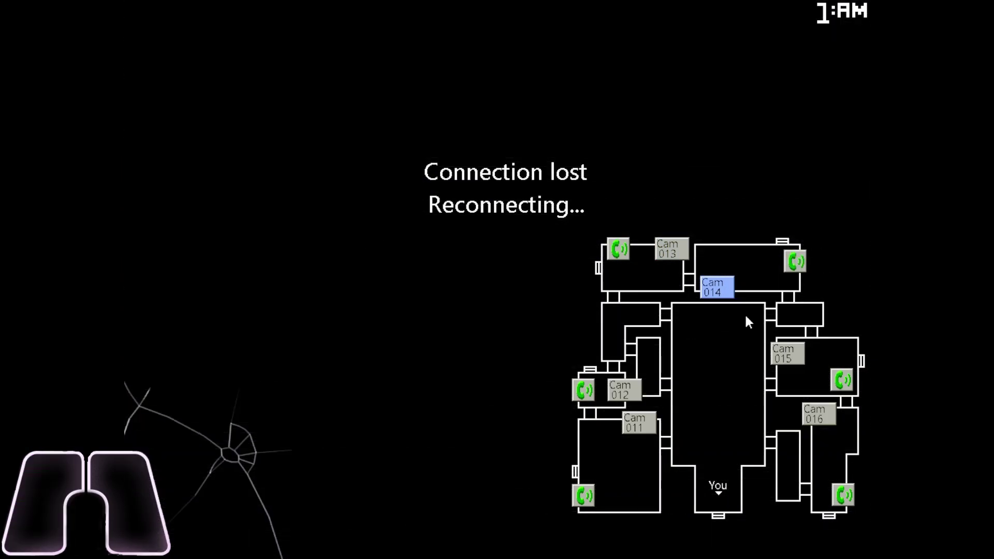
pyautogui.click(584, 497)
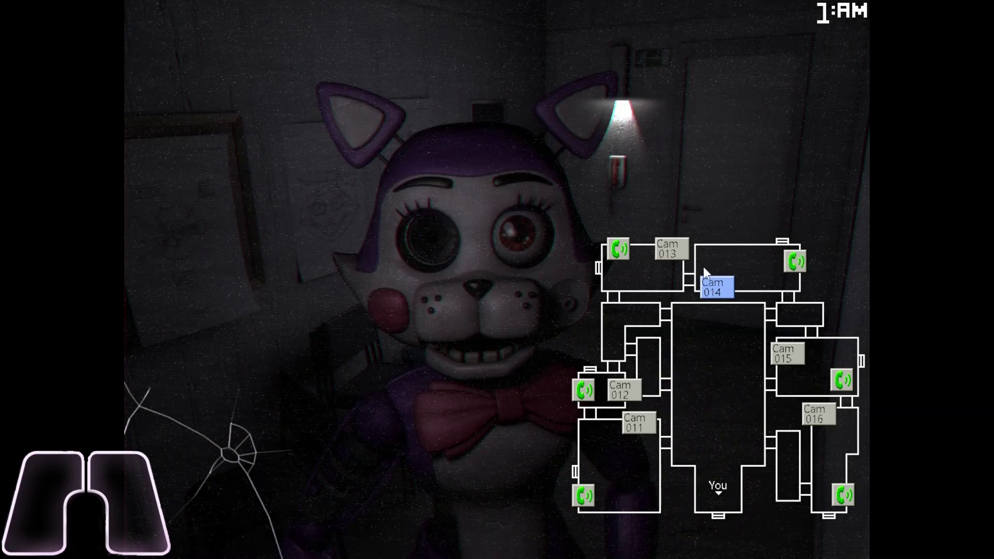
pyautogui.click(666, 253)
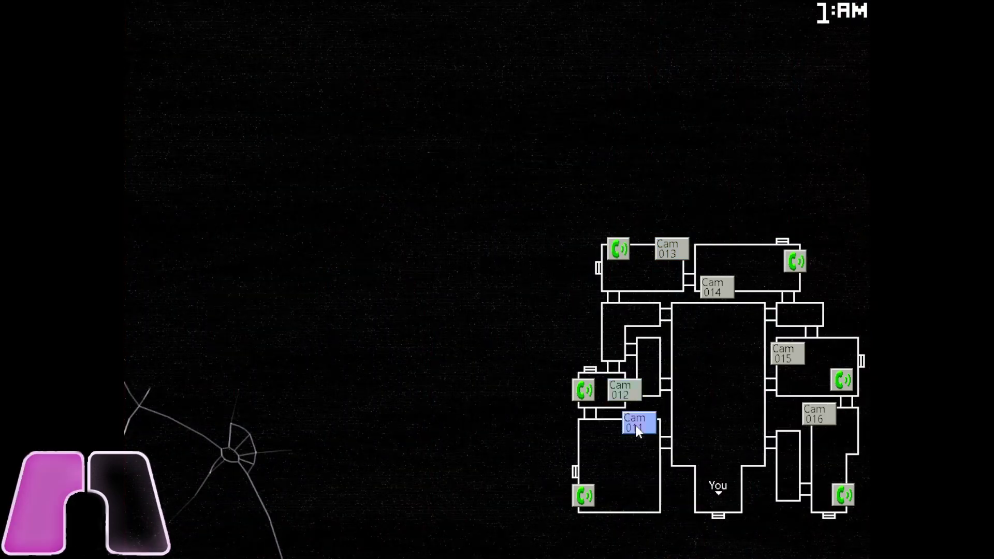
# Step: View Cam 012 and Cam 013, then ring the Cam 013, 012 and 011 room phones
pyautogui.click(621, 389)
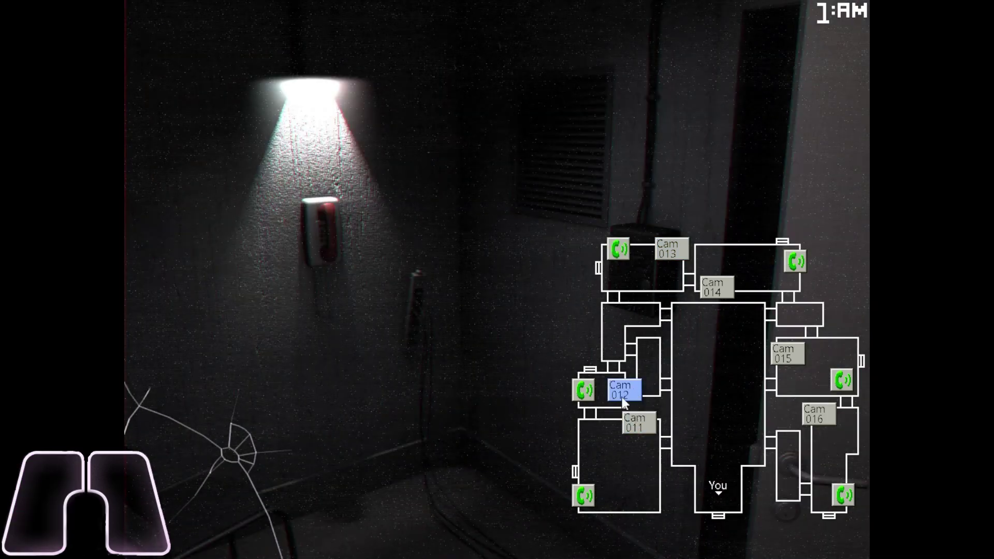
pyautogui.click(583, 390)
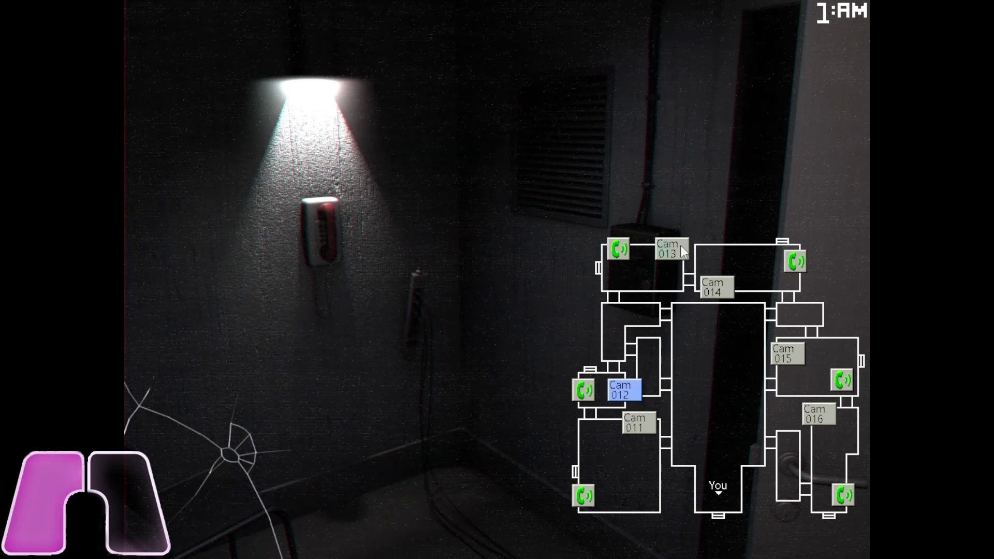
pyautogui.click(672, 248)
pyautogui.click(618, 254)
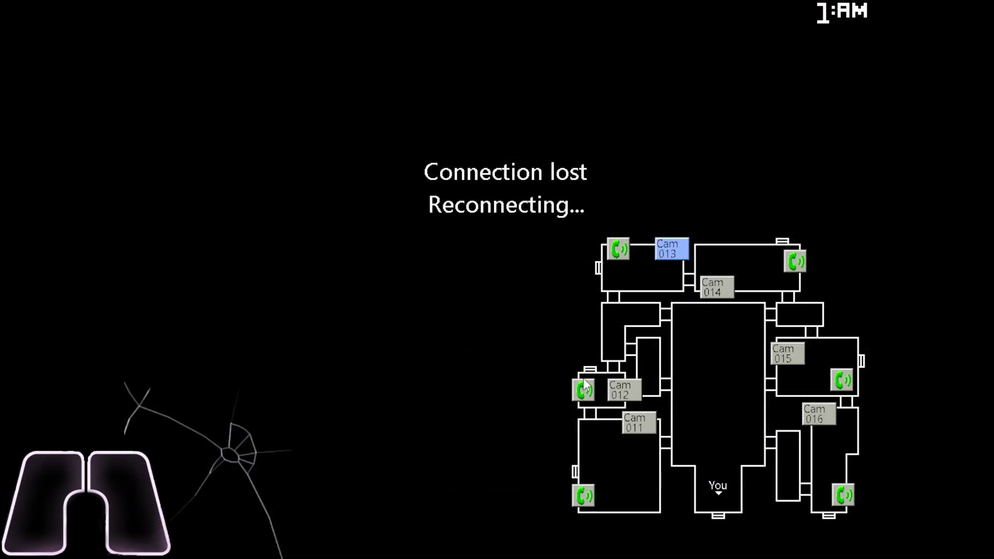
pyautogui.click(583, 389)
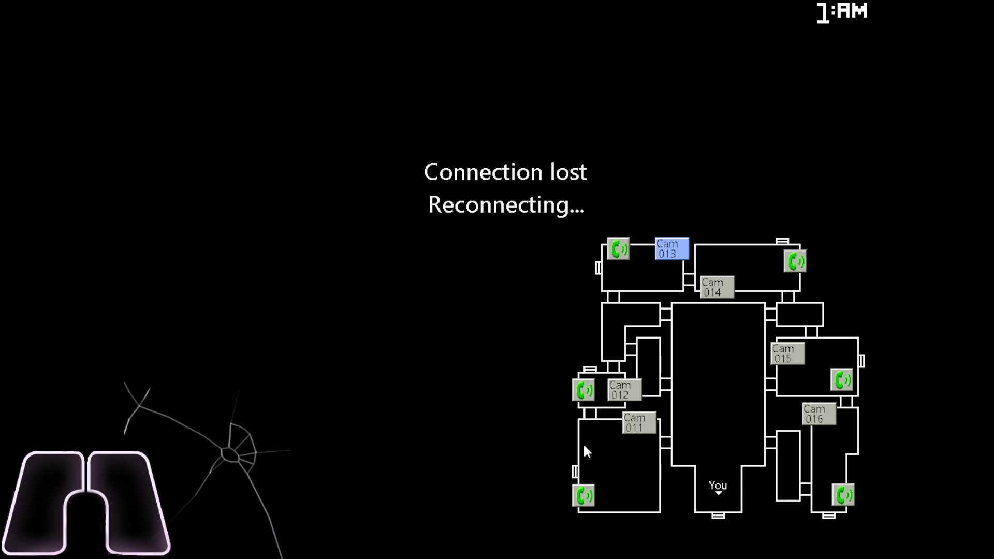
pyautogui.click(582, 496)
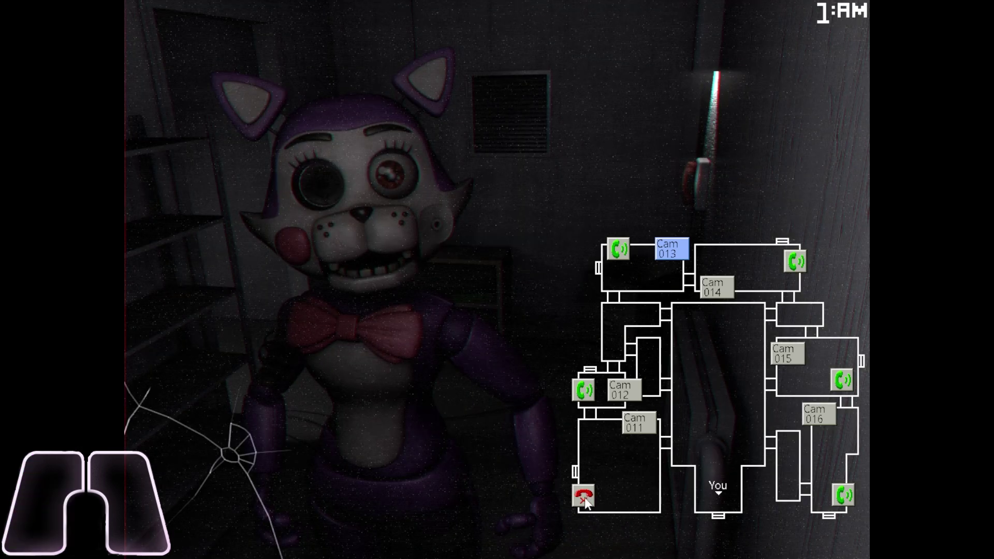
# Step: Ring the Cam 014 room phone, check Cam 013, then end the Cam 014 call
pyautogui.click(619, 251)
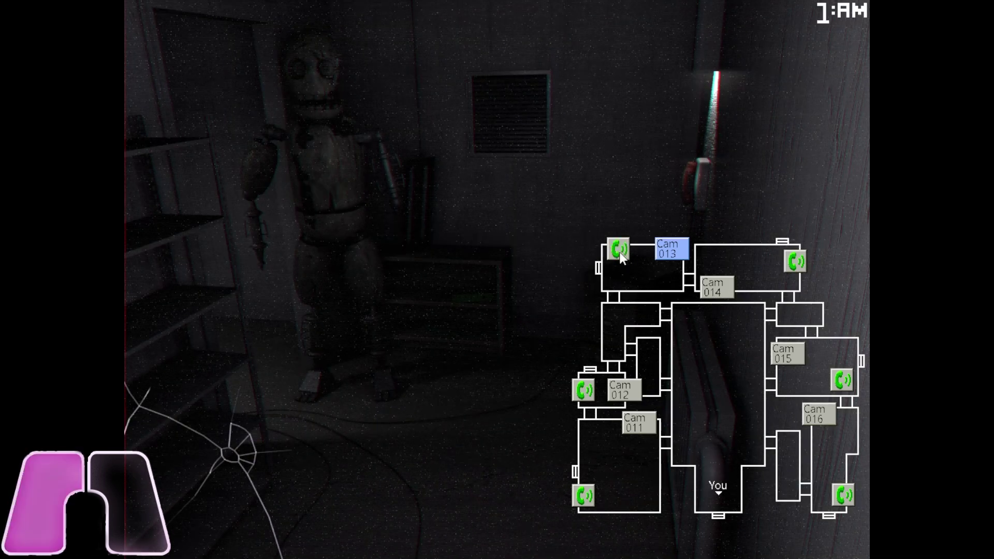
pyautogui.click(714, 287)
pyautogui.click(794, 263)
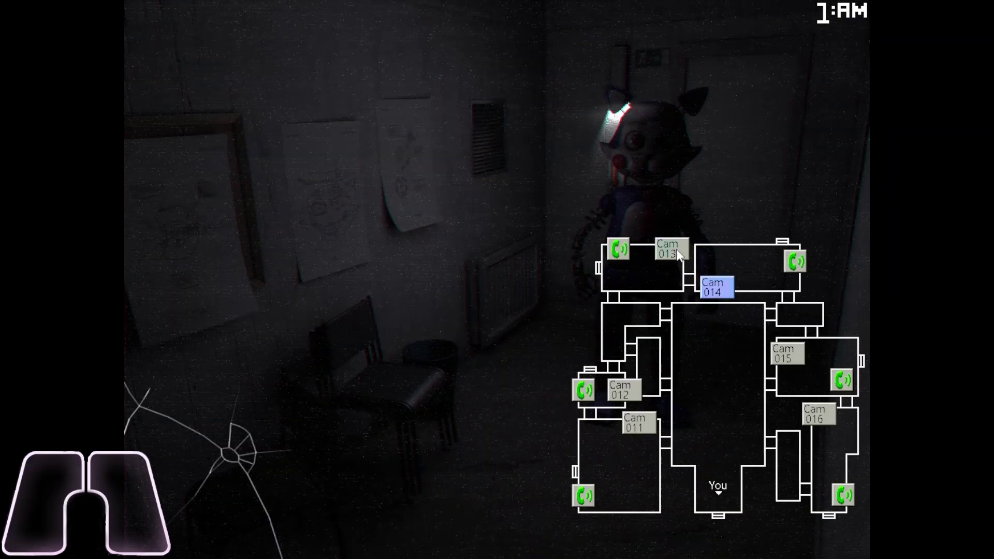
pyautogui.click(677, 255)
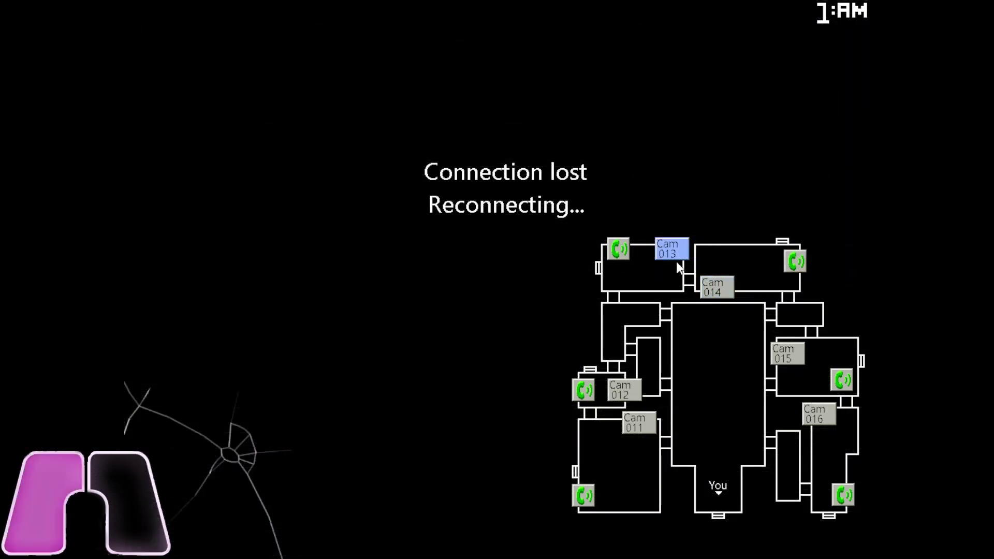
pyautogui.click(711, 289)
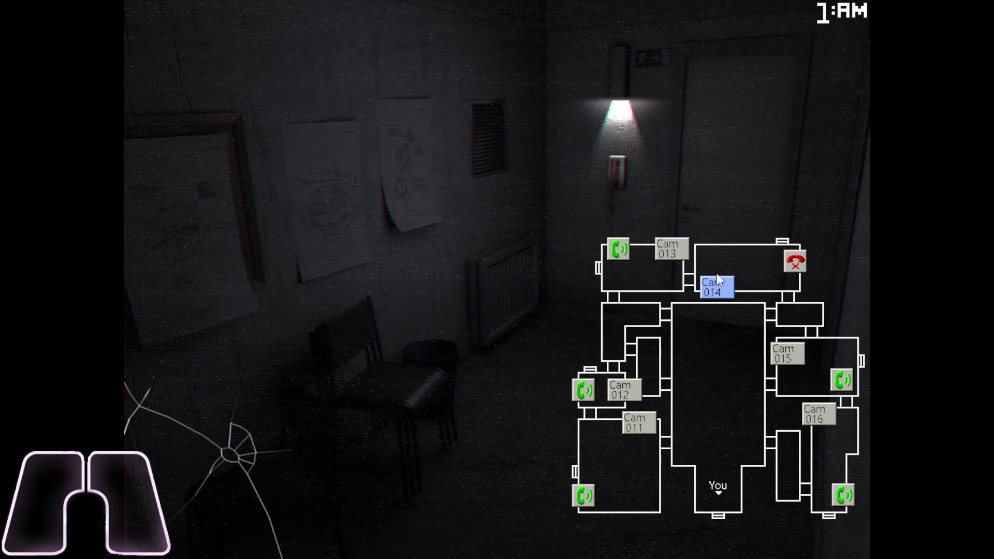
pyautogui.click(795, 265)
# Step: Ring the Cam 015, Cam 013 and Cam 014 room phones while switching feeds
pyautogui.click(681, 255)
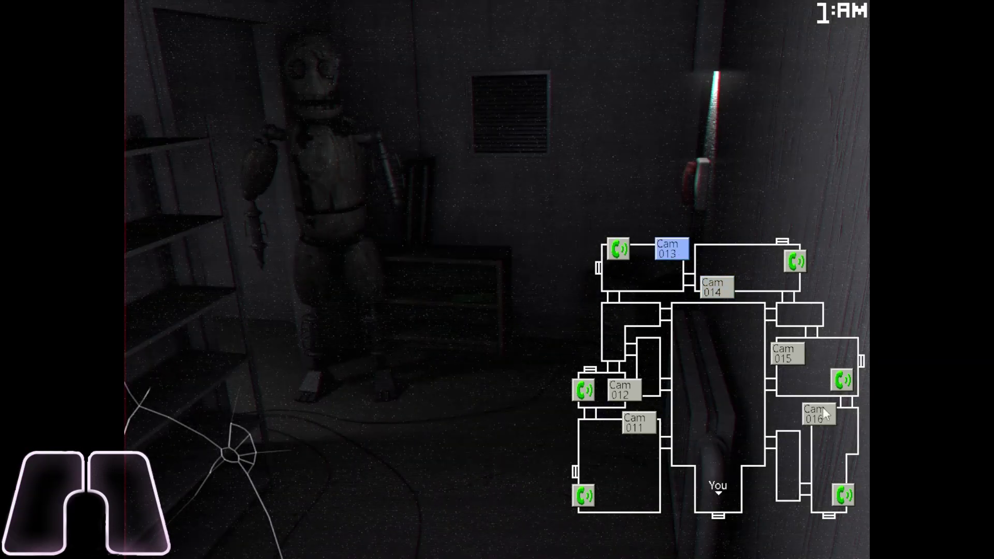
pyautogui.click(842, 384)
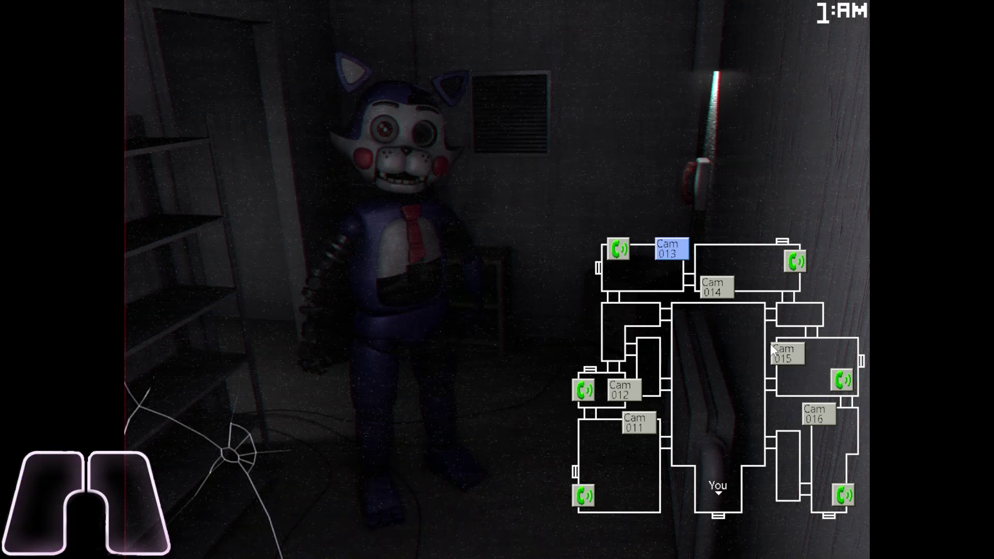
pyautogui.click(723, 290)
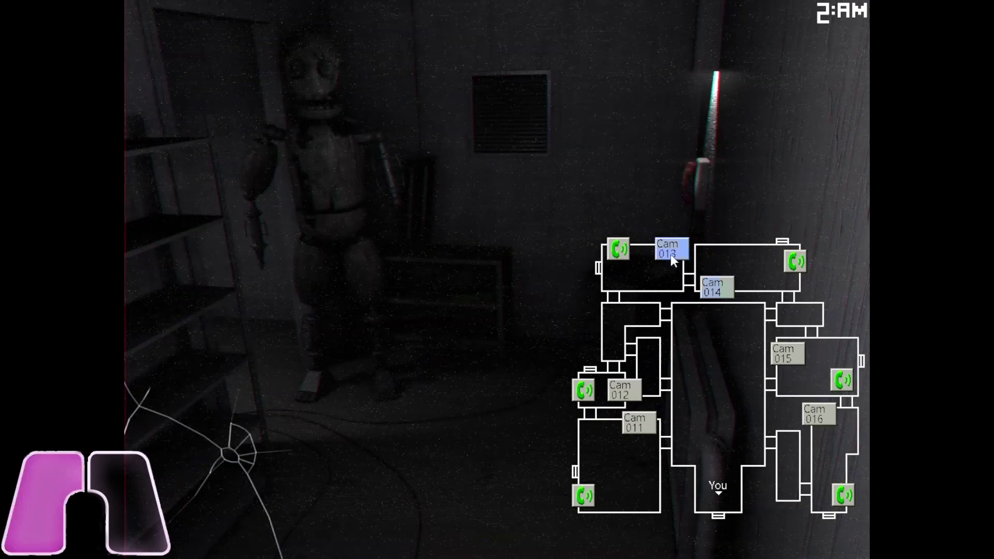
pyautogui.click(712, 284)
pyautogui.click(670, 249)
pyautogui.click(619, 249)
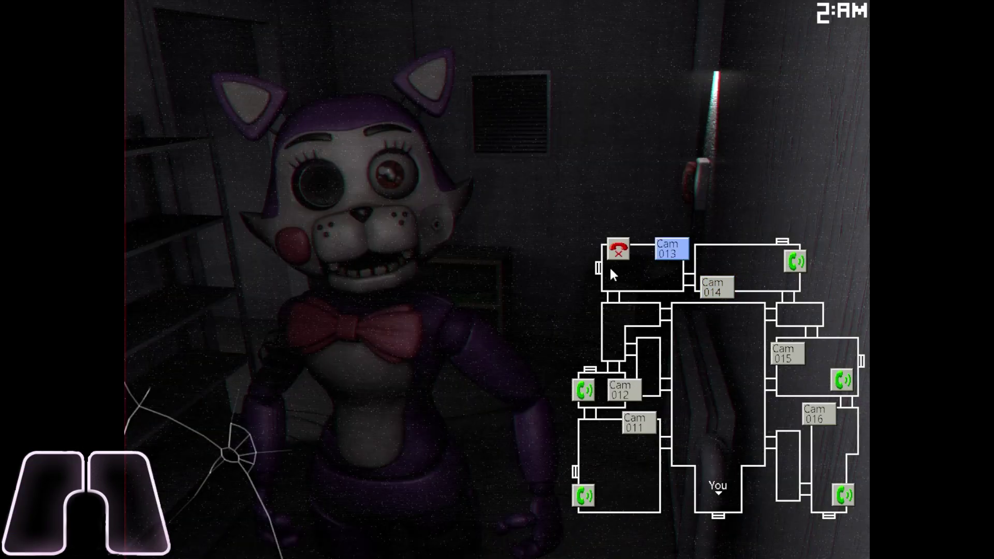
pyautogui.click(716, 285)
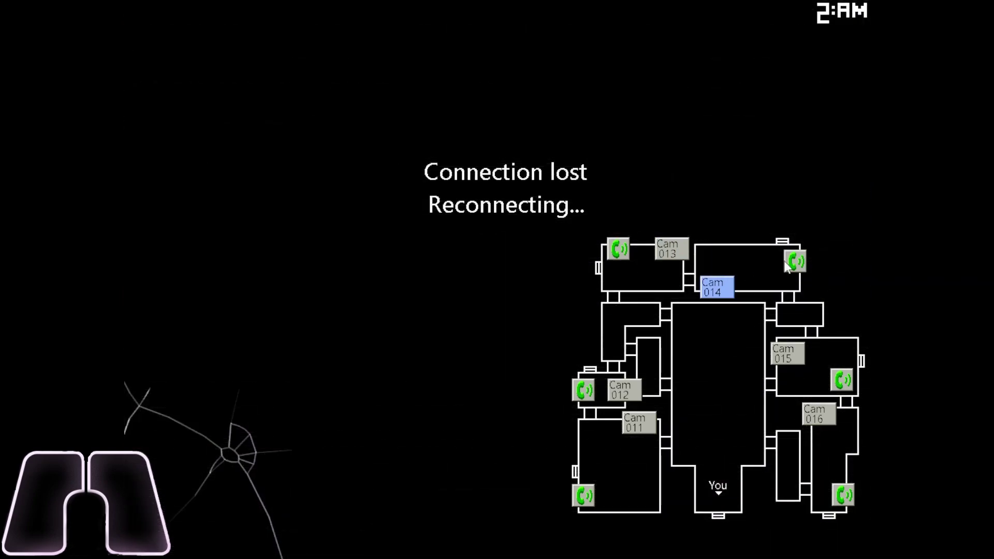
pyautogui.click(793, 262)
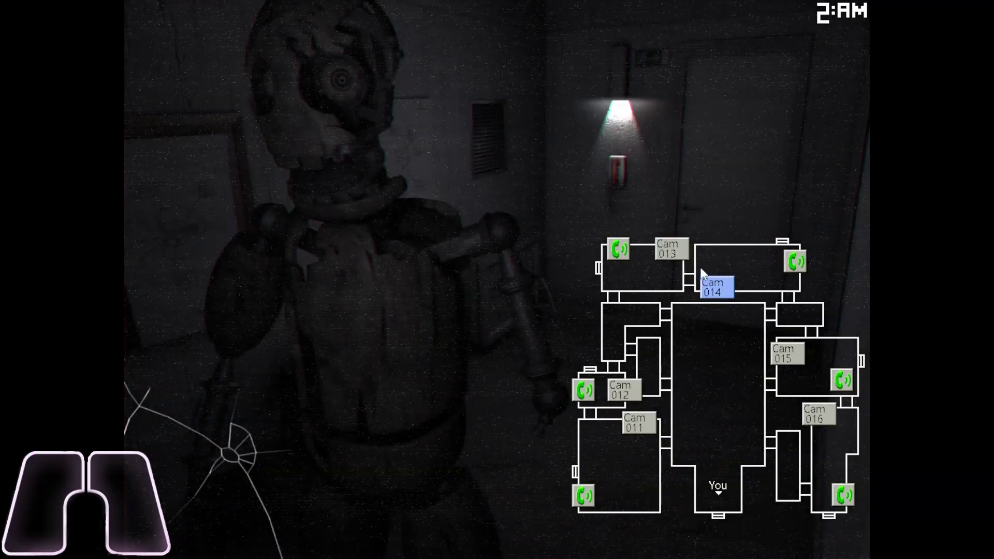
# Step: Ring the Cam 013 phone, check Cam 014 and Cam 013, then ring the Cam 012 phone
pyautogui.click(618, 248)
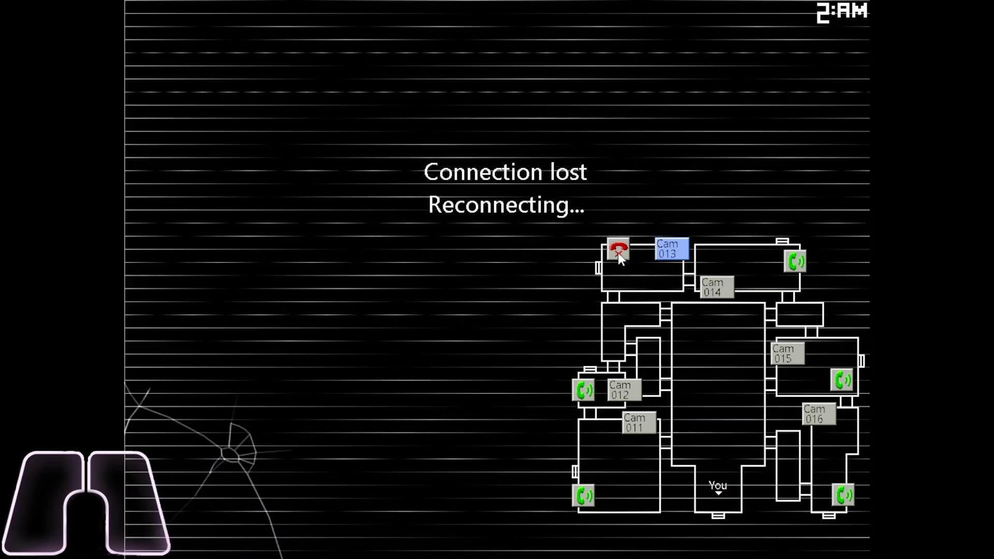
pyautogui.click(717, 289)
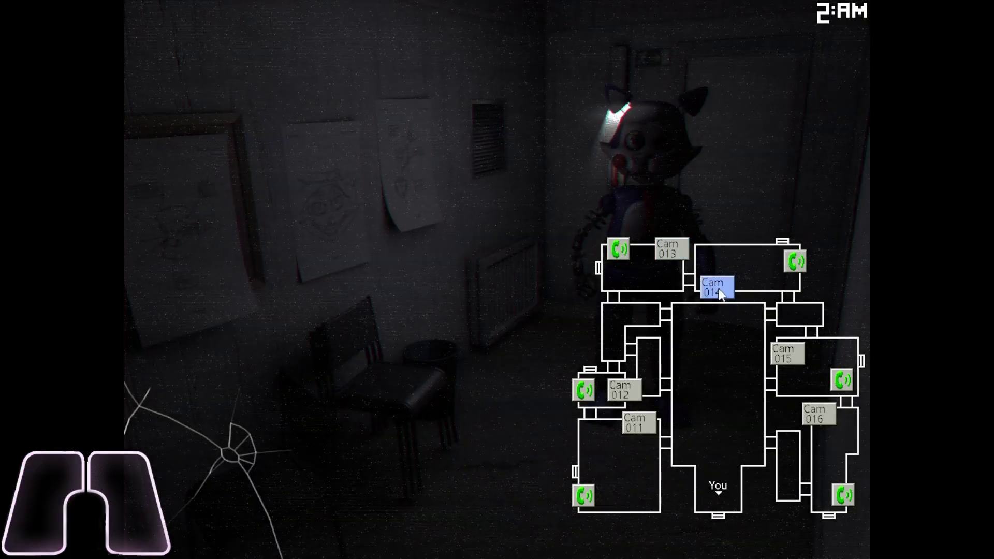
pyautogui.click(669, 248)
pyautogui.click(713, 286)
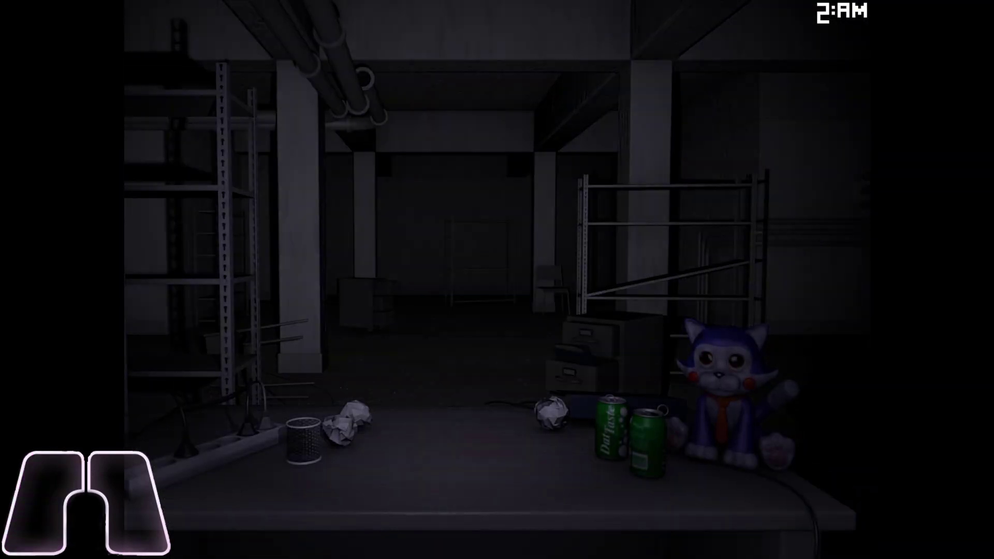
pyautogui.press('space')
pyautogui.click(668, 251)
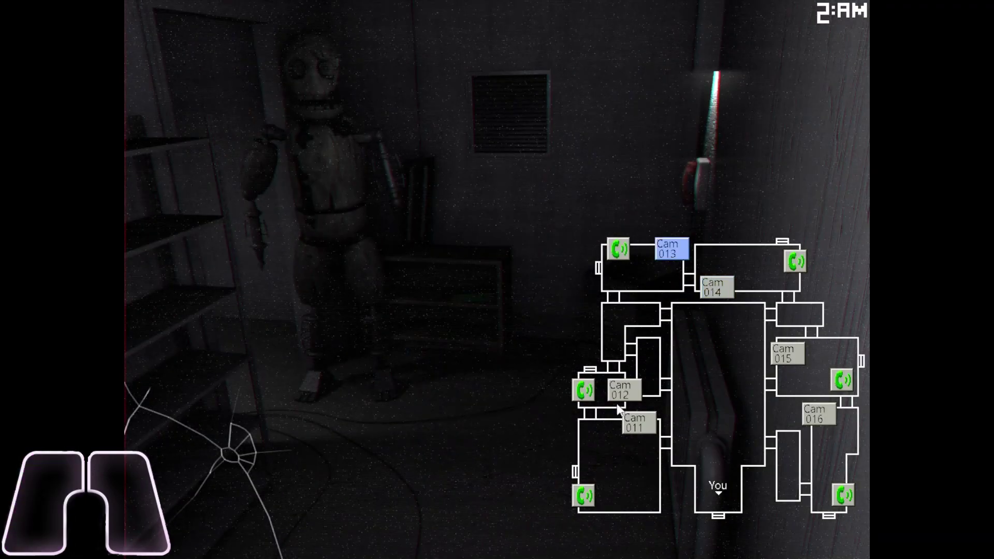
pyautogui.click(583, 390)
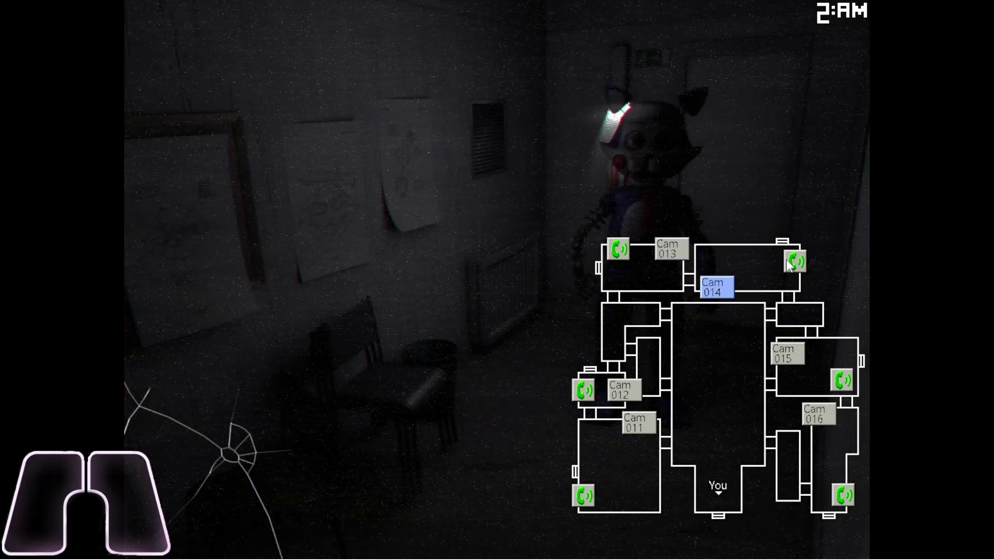
# Step: End the active lure call, check Cam 013, and lower the monitor to the office
pyautogui.press('space')
pyautogui.press('space')
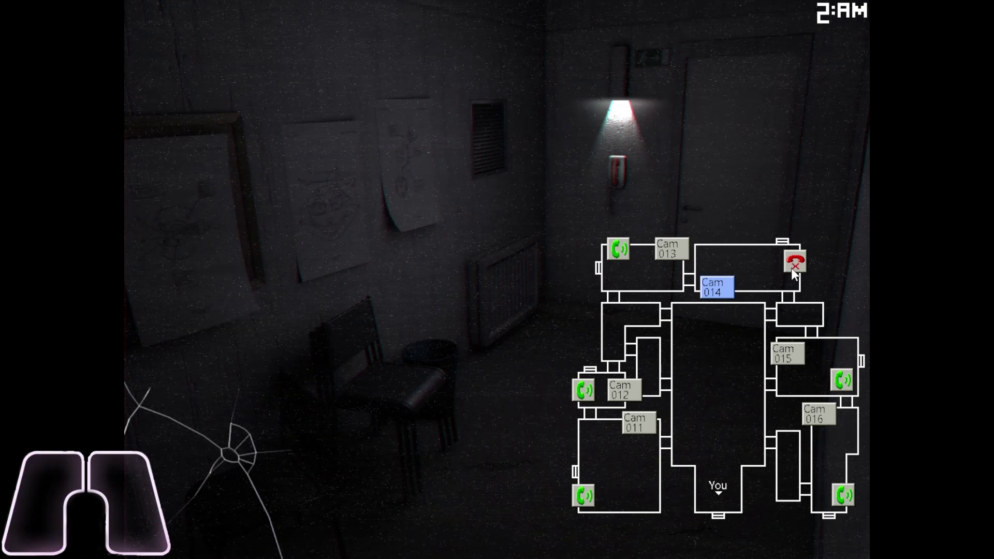
pyautogui.click(795, 264)
pyautogui.click(668, 249)
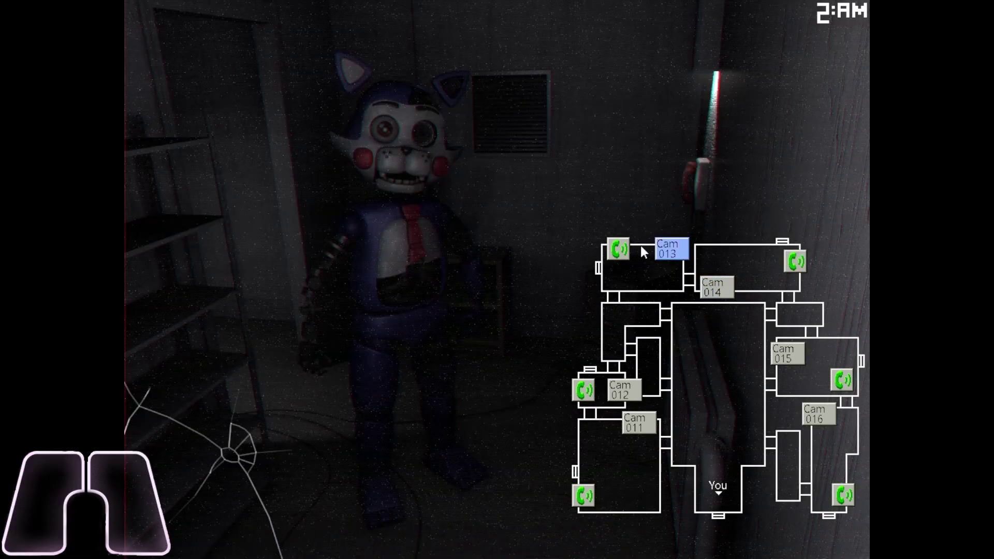
pyautogui.press('space')
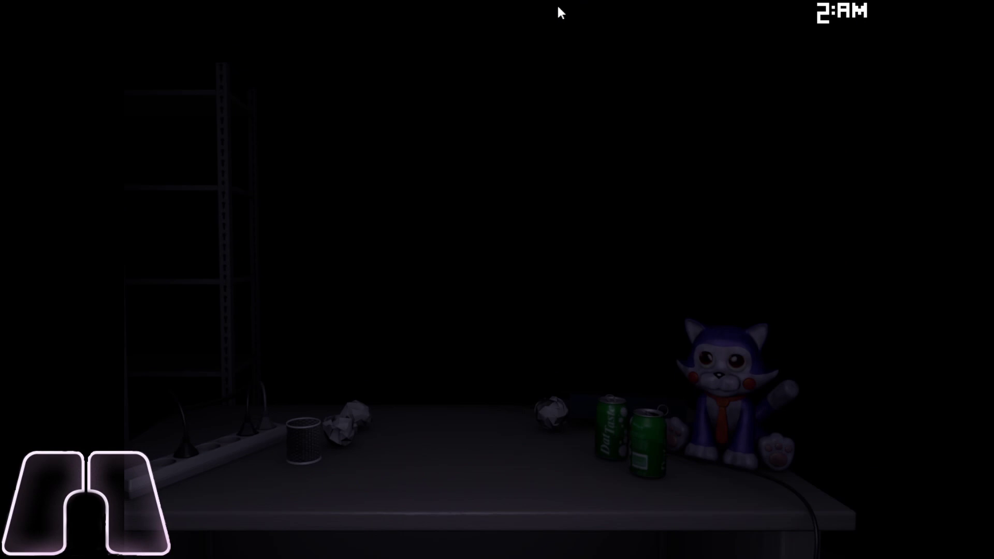
# Step: Raise the monitor, ring a lure phone, and view Cam 013 before toggling the monitor
pyautogui.press('space')
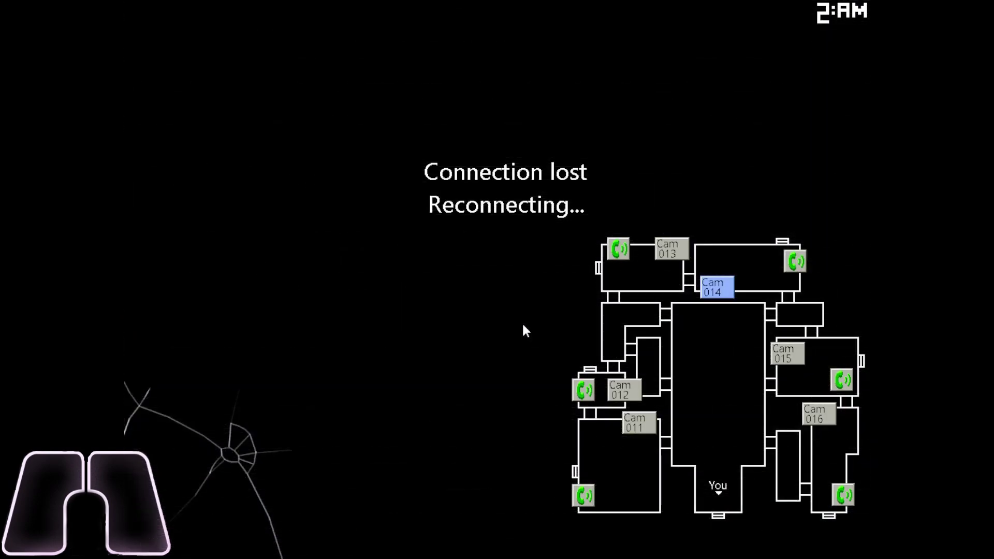
pyautogui.click(842, 381)
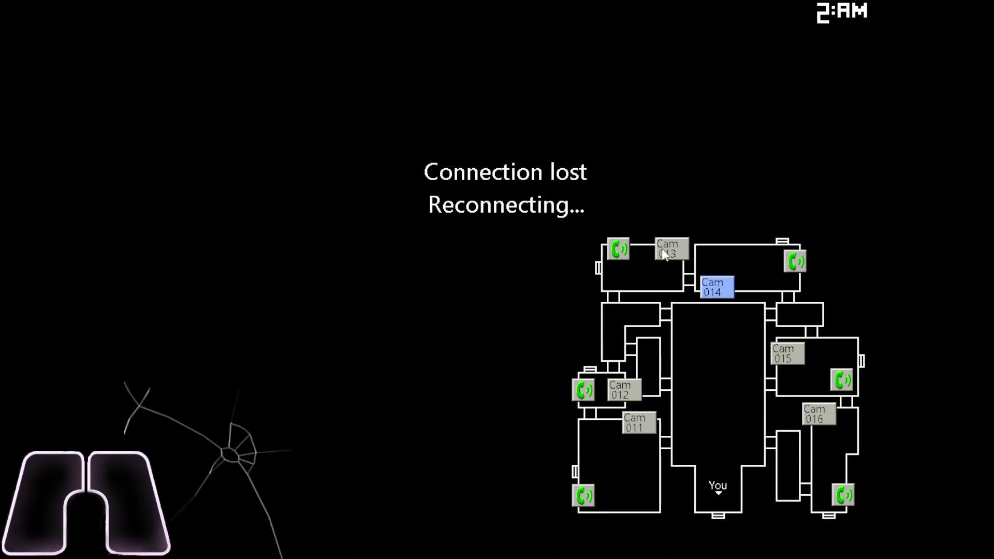
pyautogui.click(662, 248)
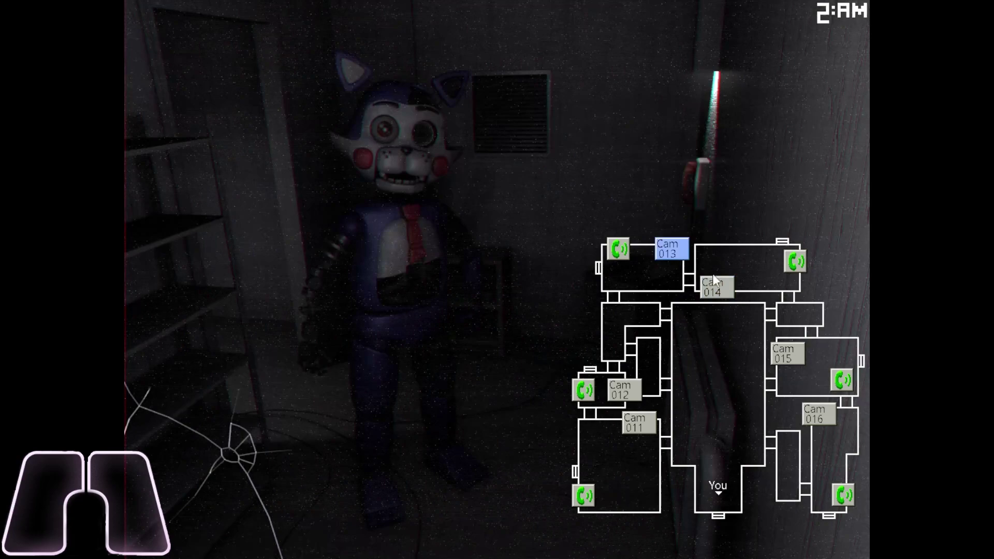
pyautogui.press('space')
pyautogui.press('space')
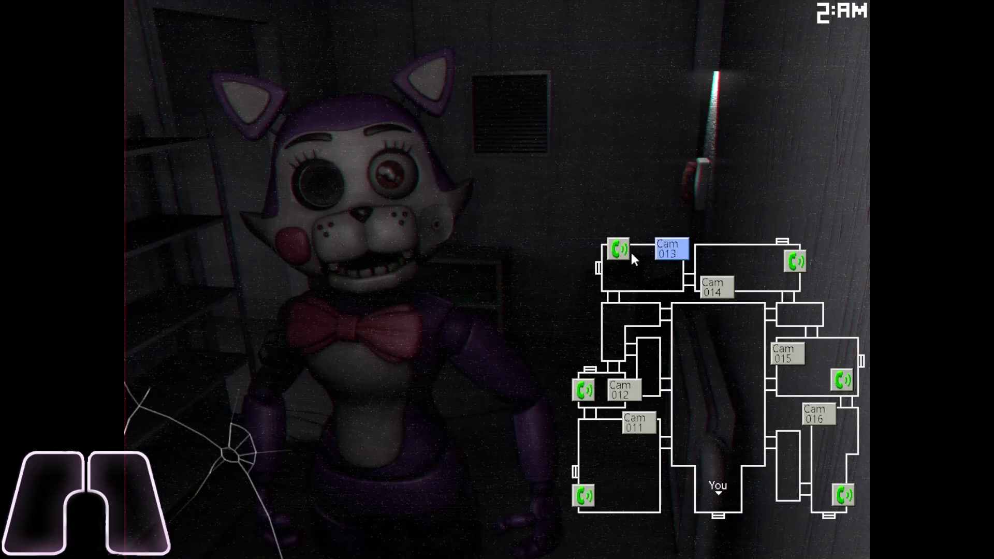
# Step: Ring the Cam 014 room phone, toggle the monitor, then ring the Cam 013 phone
pyautogui.click(713, 286)
pyautogui.click(795, 262)
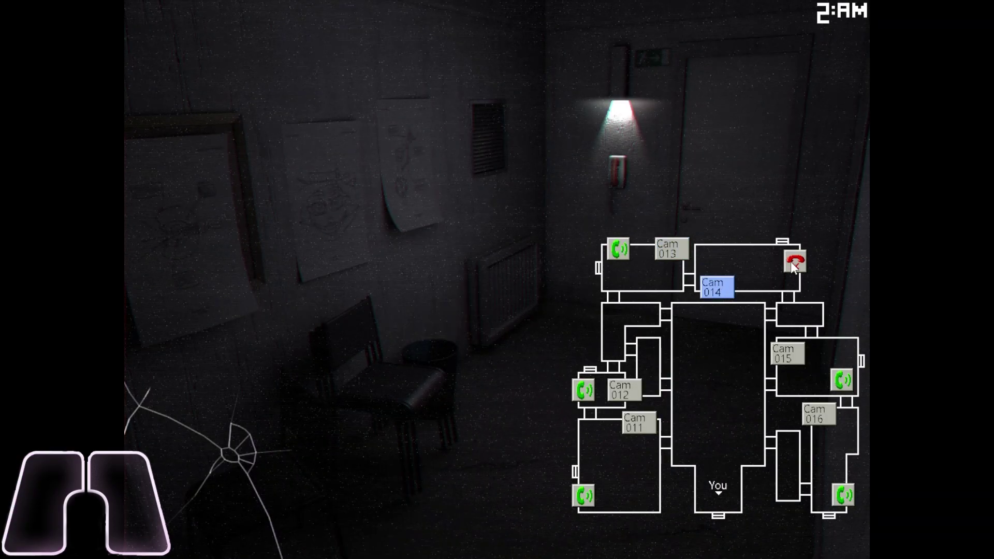
pyautogui.press('space')
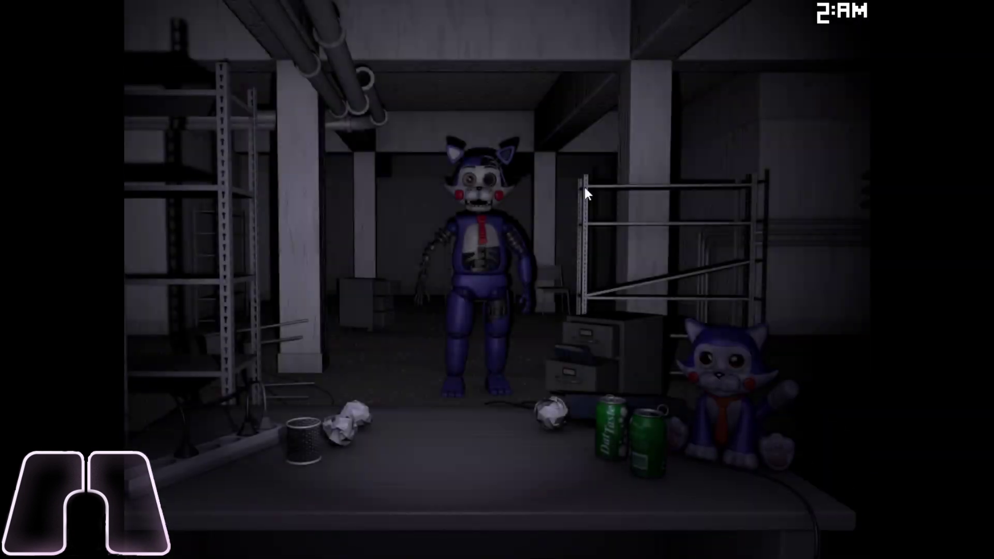
pyautogui.press('space')
pyautogui.click(618, 250)
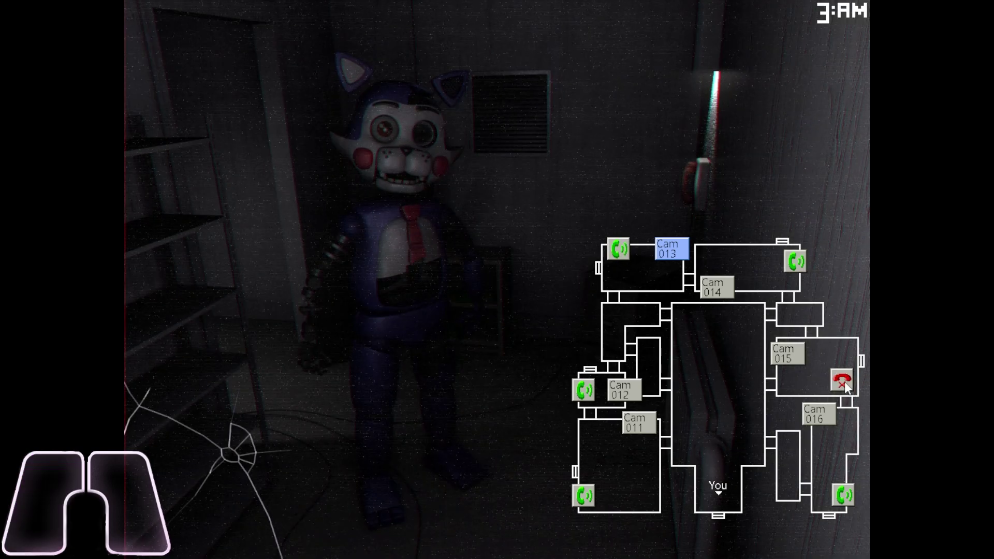
# Step: Move the lure call, ring the Cam 013 room phone, and lower the monitor
pyautogui.click(843, 496)
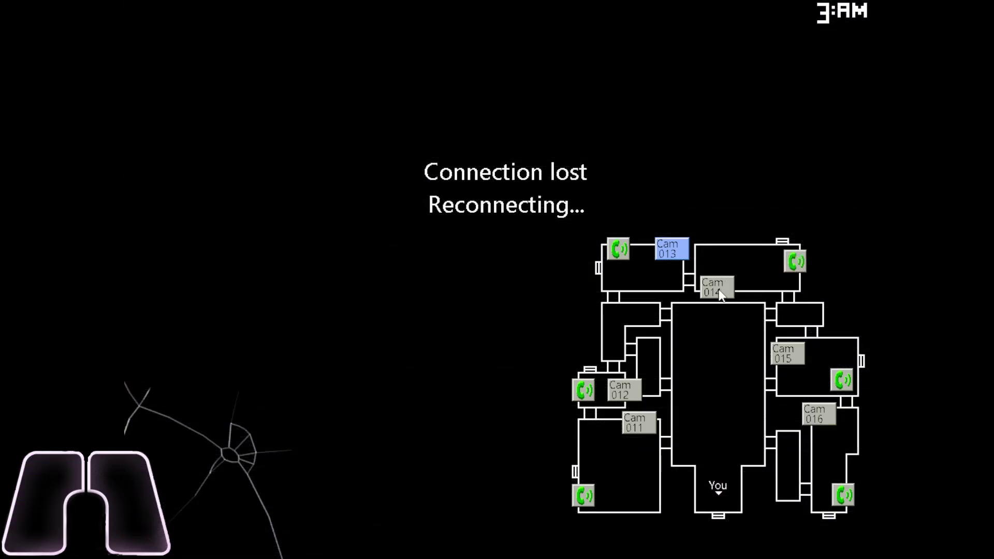
pyautogui.click(718, 290)
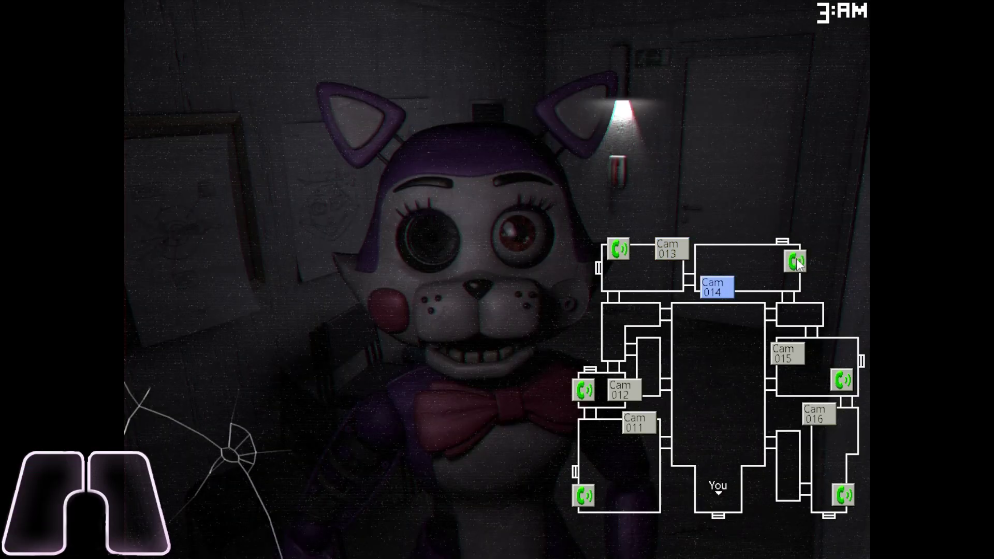
pyautogui.click(672, 249)
pyautogui.click(617, 249)
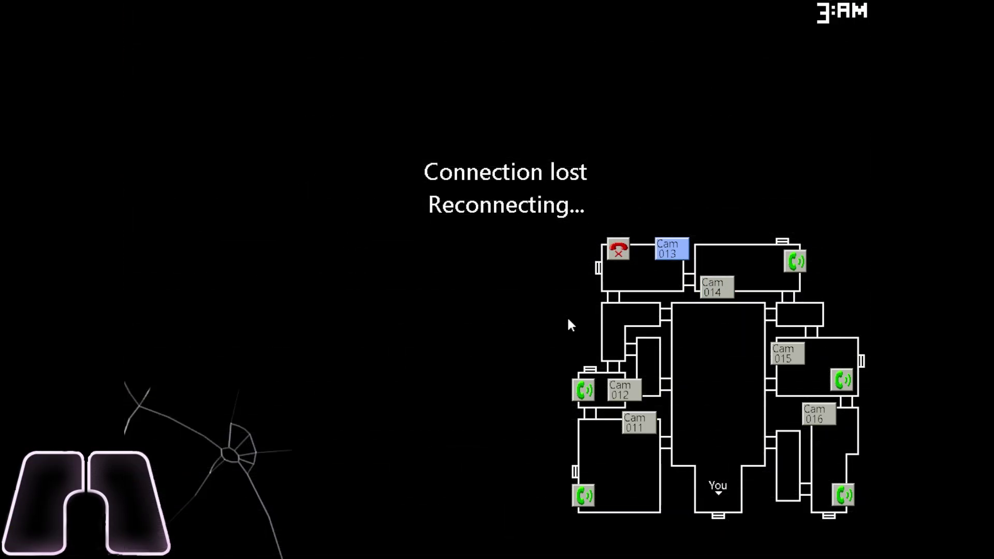
pyautogui.press('space')
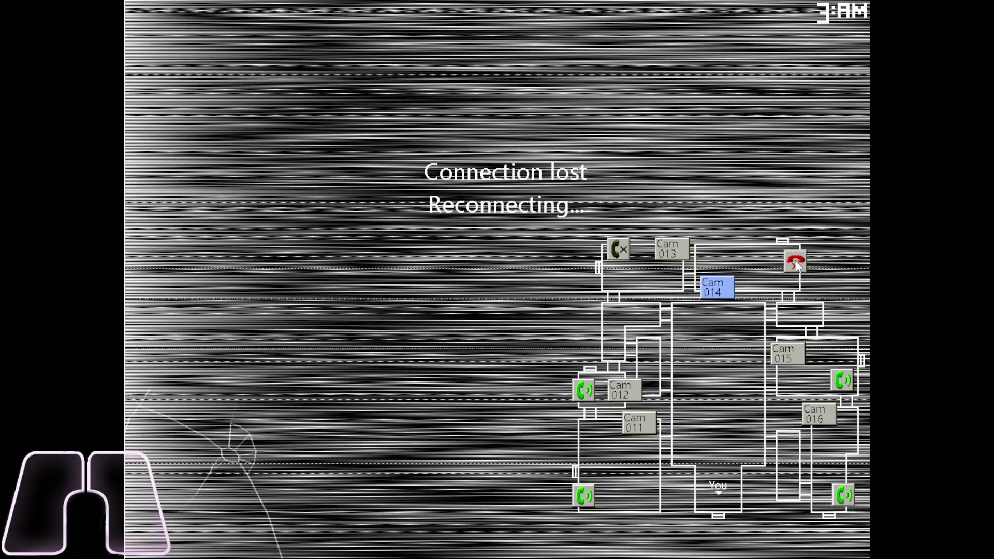
# Step: Stop the Cam 014 call and ring the Cam 015 room phone instead
pyautogui.click(794, 261)
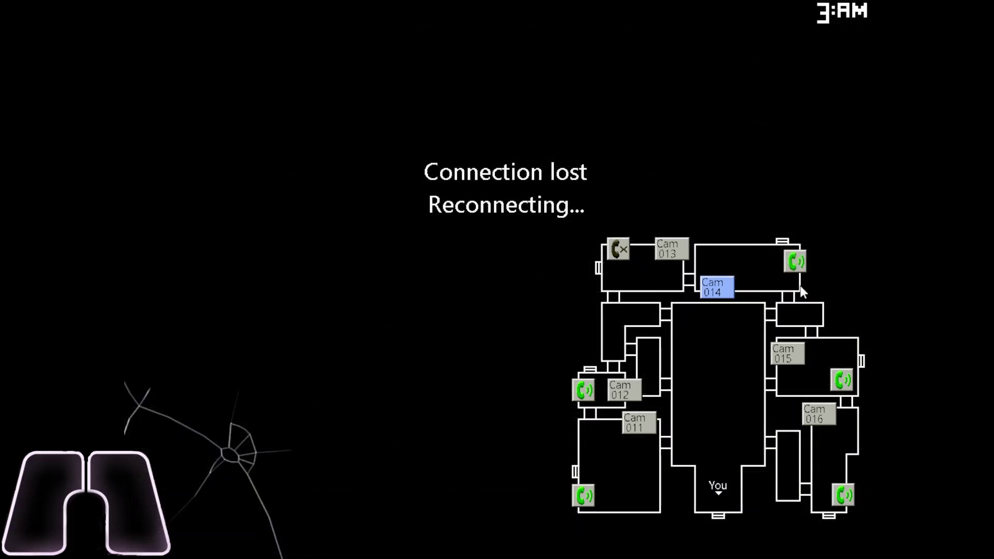
pyautogui.click(787, 354)
pyautogui.click(842, 387)
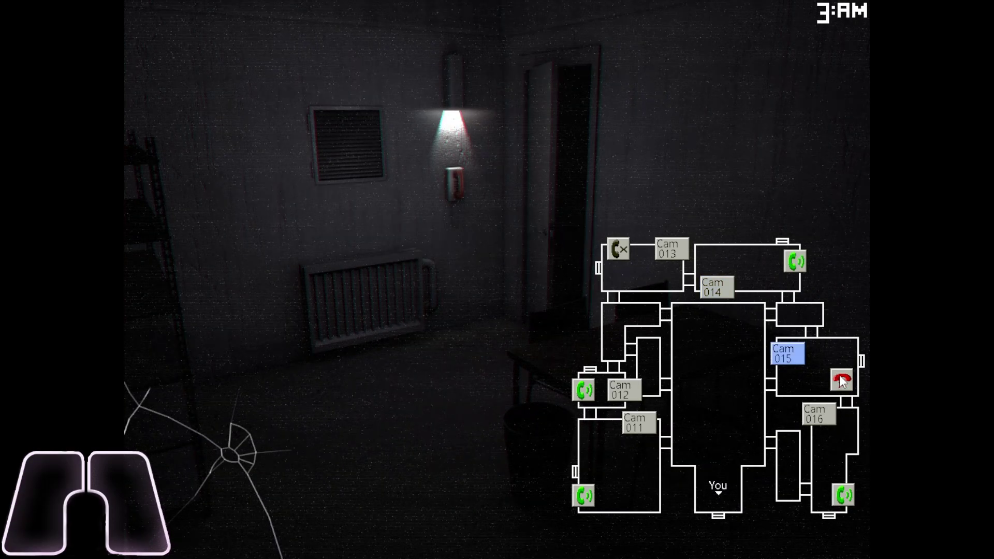
pyautogui.click(842, 380)
pyautogui.click(716, 288)
pyautogui.click(794, 262)
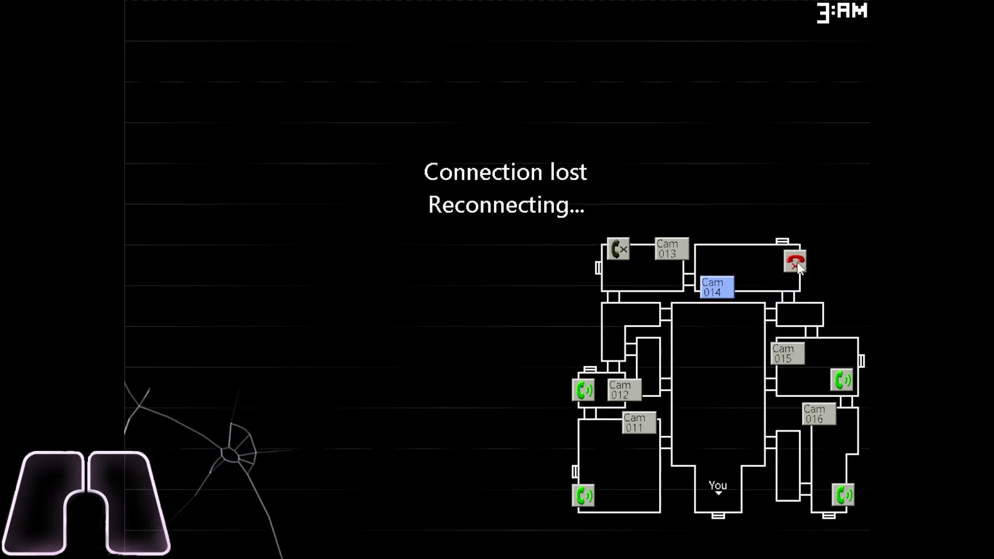
pyautogui.click(796, 262)
pyautogui.click(842, 381)
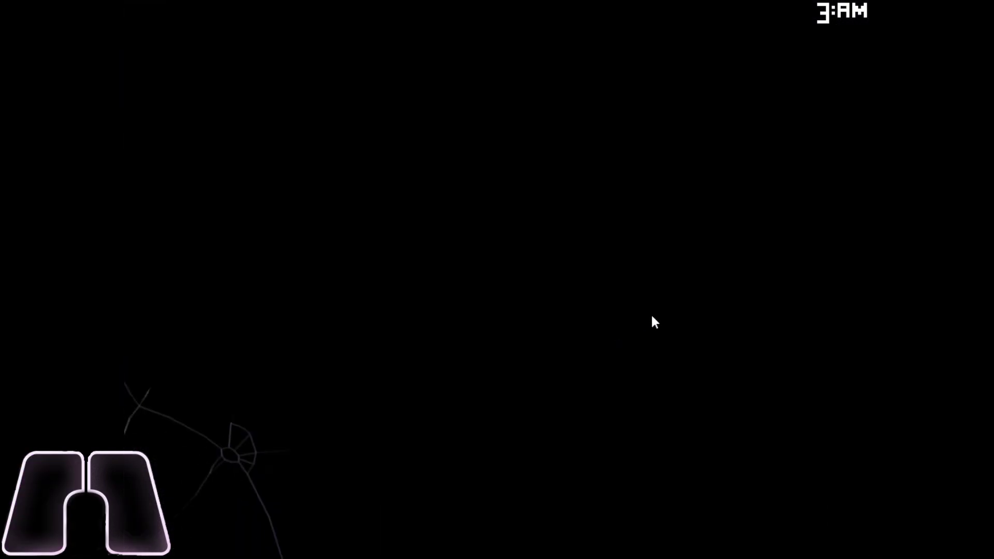
# Step: Check the Cam 013 and Cam 014 feeds, then put the camera monitor away
pyautogui.click(676, 247)
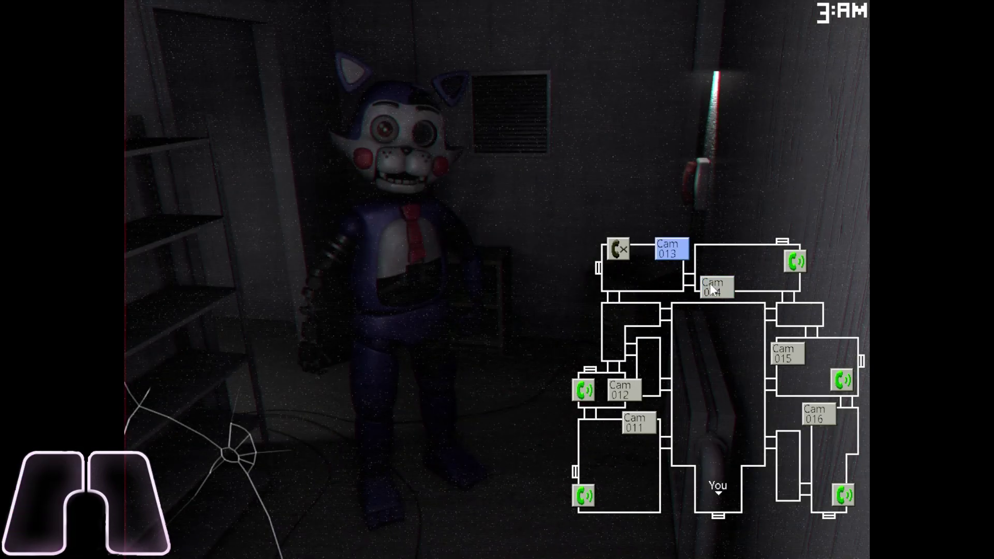
pyautogui.click(714, 294)
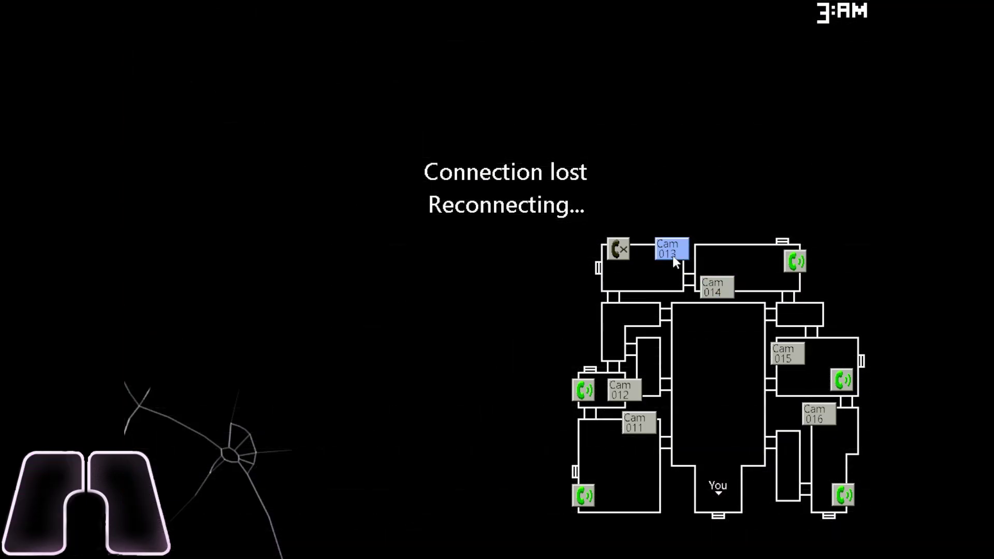
pyautogui.click(716, 287)
pyautogui.click(623, 390)
pyautogui.click(716, 287)
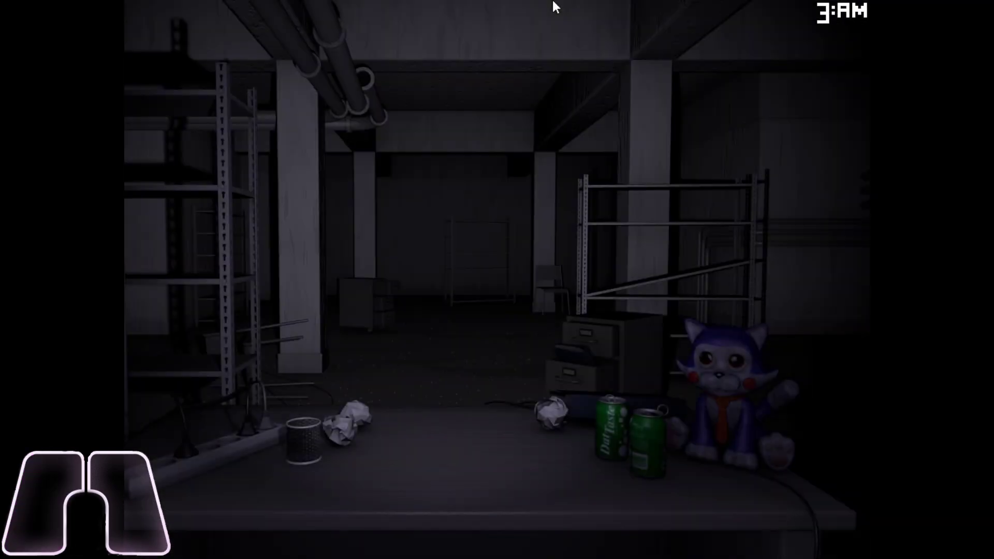
# Step: Check Cam 012, then ring lure calls in the Cam 013 and Cam 014 rooms
pyautogui.click(620, 395)
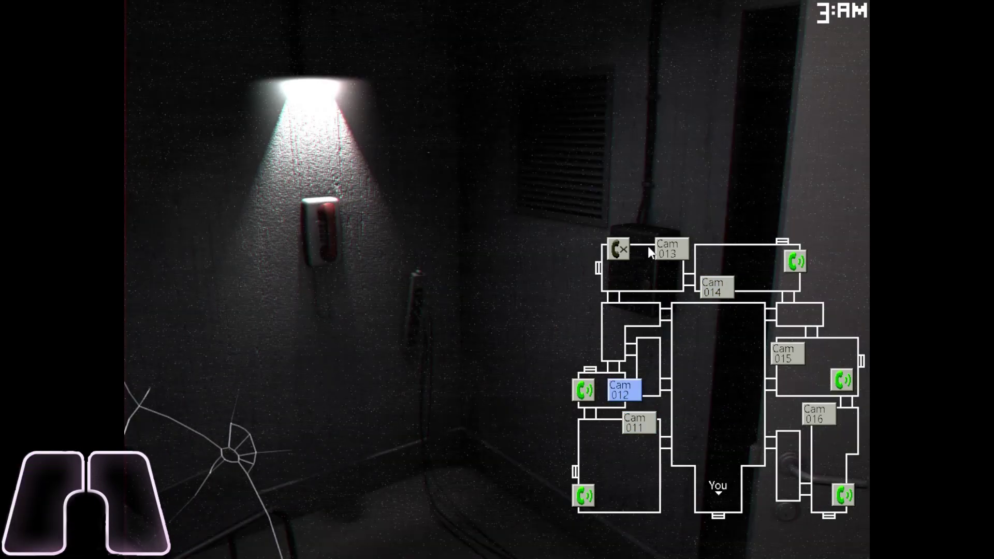
pyautogui.click(667, 249)
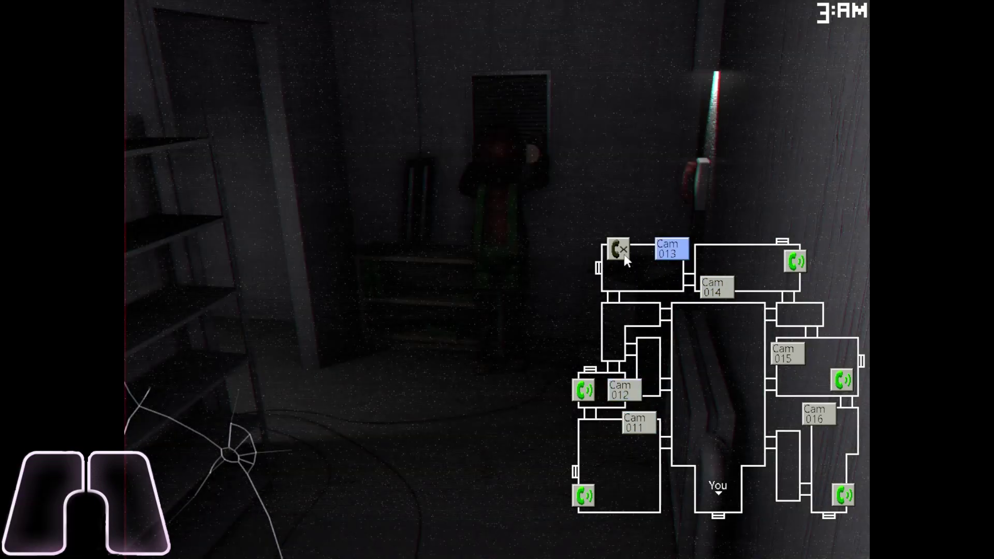
pyautogui.click(620, 248)
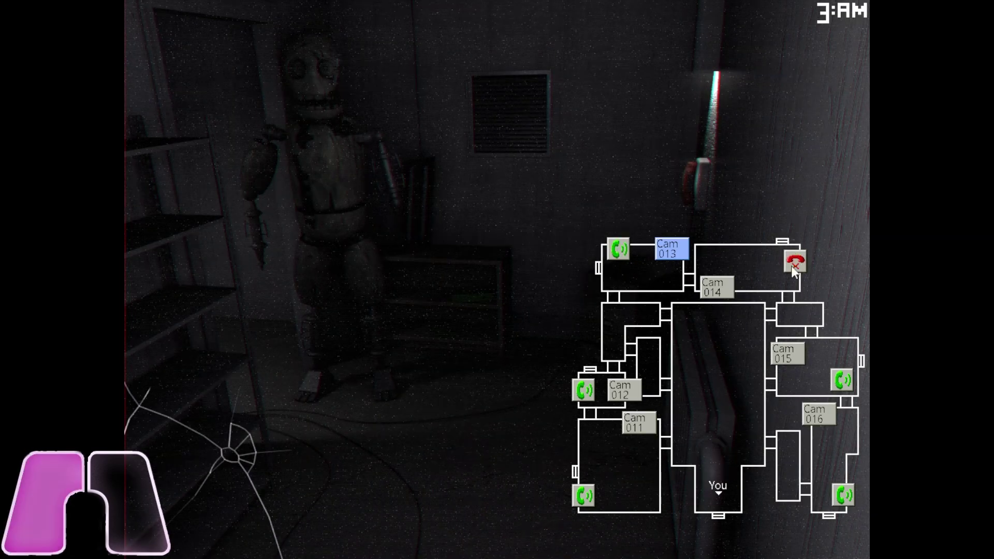
pyautogui.click(775, 267)
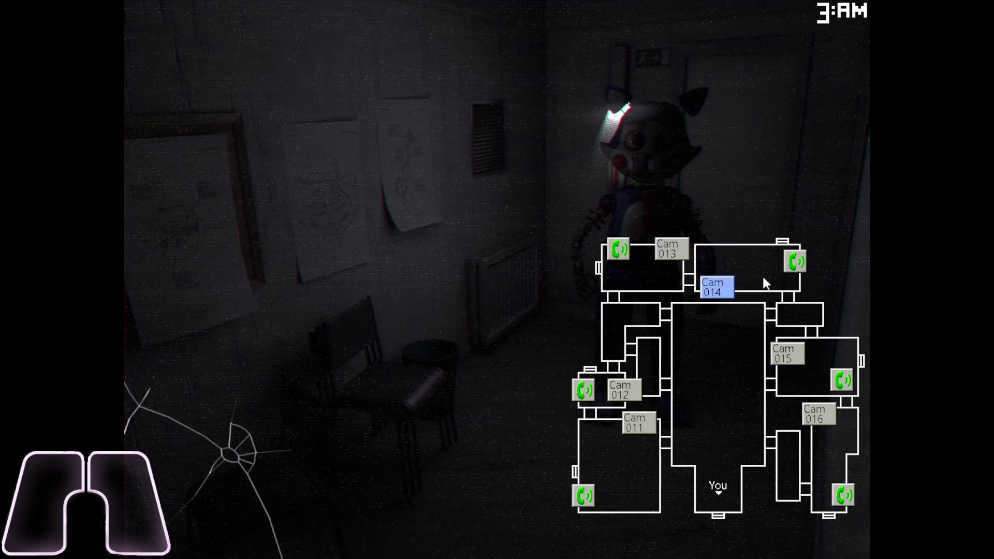
pyautogui.press('space')
pyautogui.press('space')
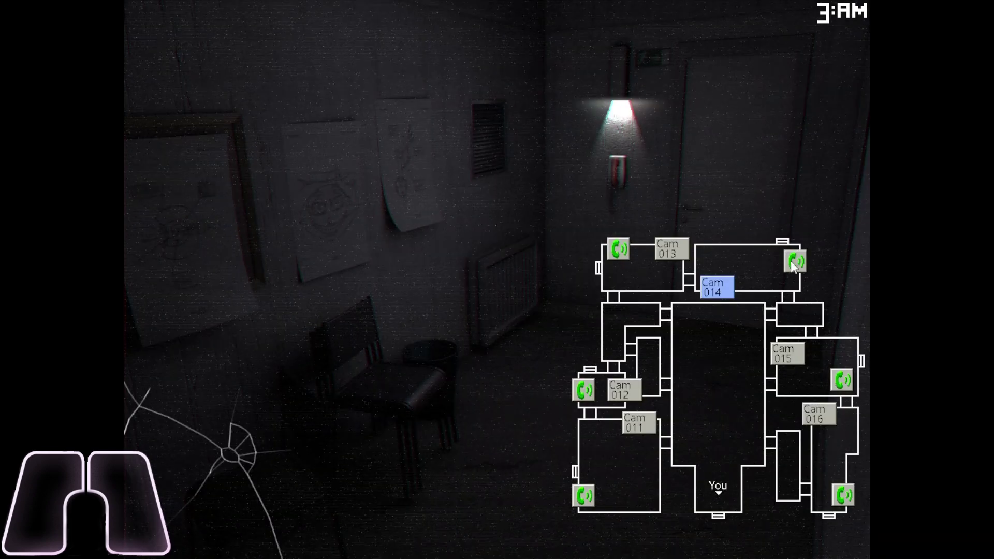
pyautogui.click(794, 264)
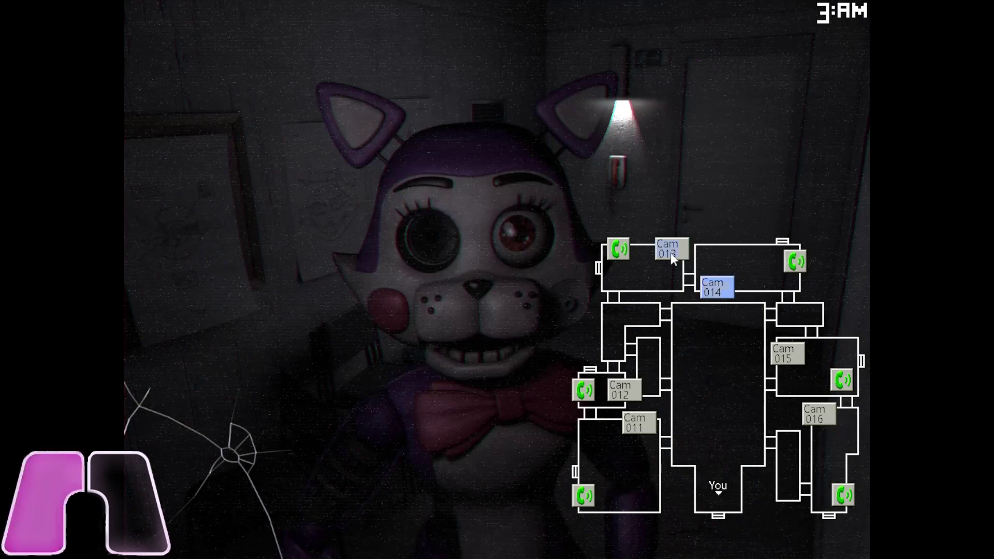
# Step: Ring the Cam 013 and Cam 014 phones again, then the Cam 015 phone
pyautogui.click(671, 260)
pyautogui.click(618, 249)
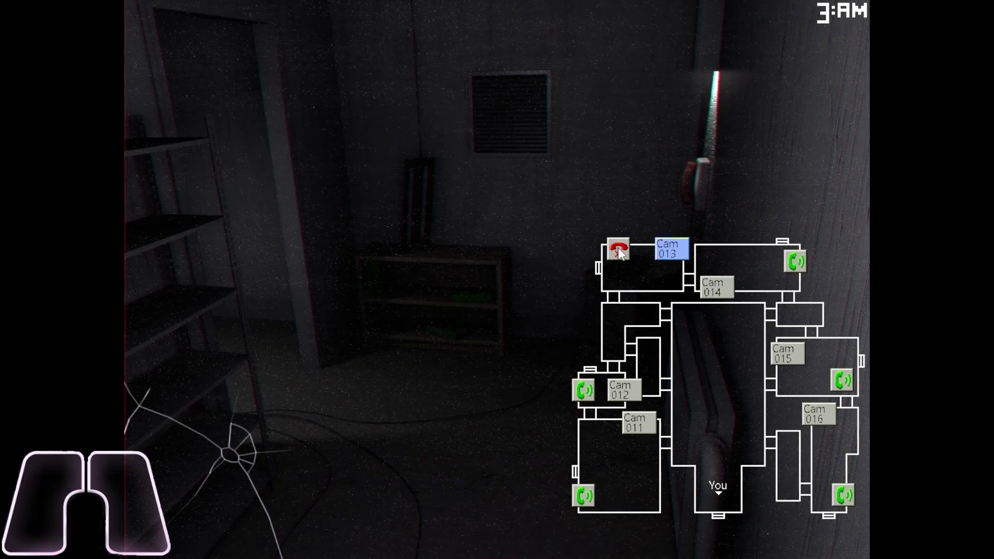
pyautogui.click(718, 290)
pyautogui.click(795, 262)
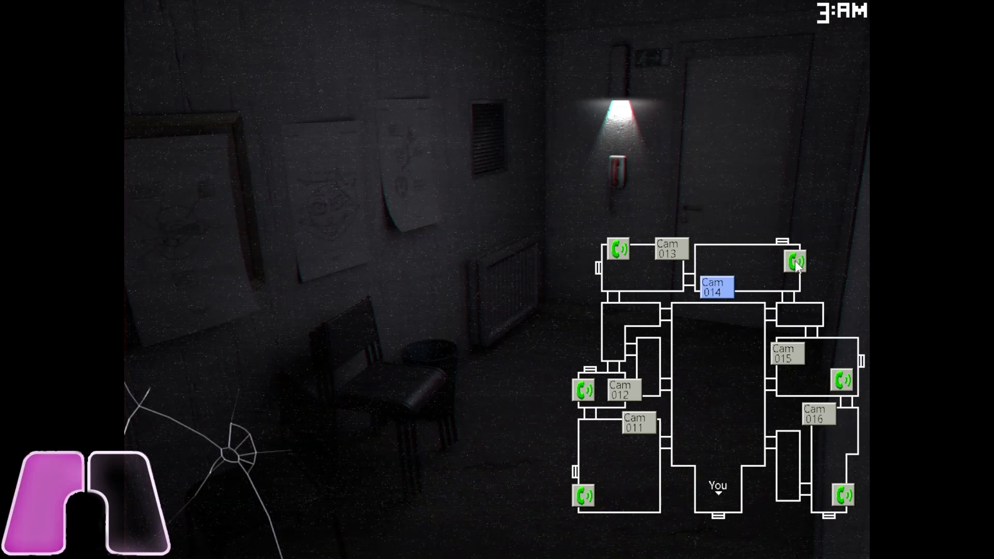
pyautogui.click(842, 381)
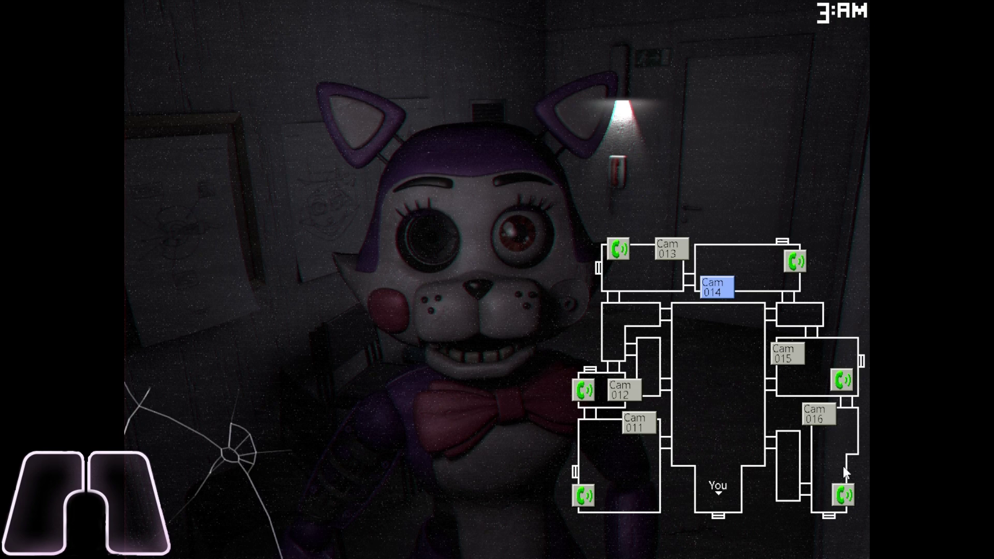
# Step: Check Cam 013, ring the Cam 014 room phone, then re-ring Cam 013
pyautogui.click(667, 252)
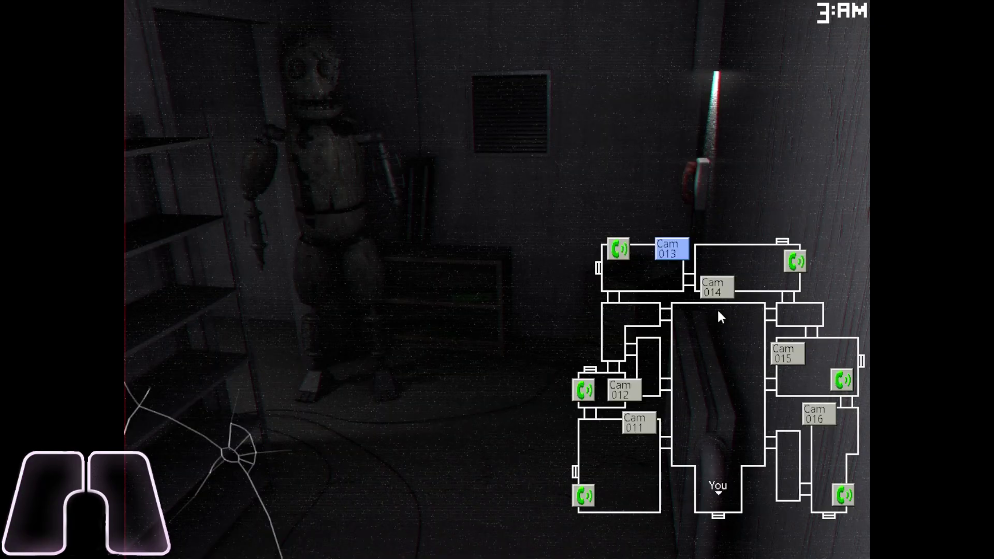
pyautogui.click(716, 287)
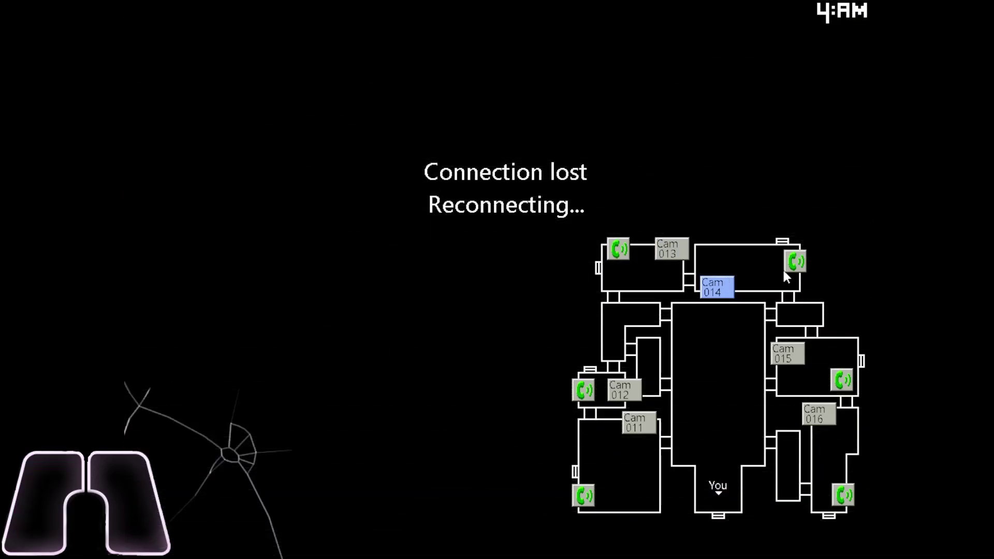
pyautogui.click(784, 265)
pyautogui.click(667, 252)
pyautogui.click(619, 249)
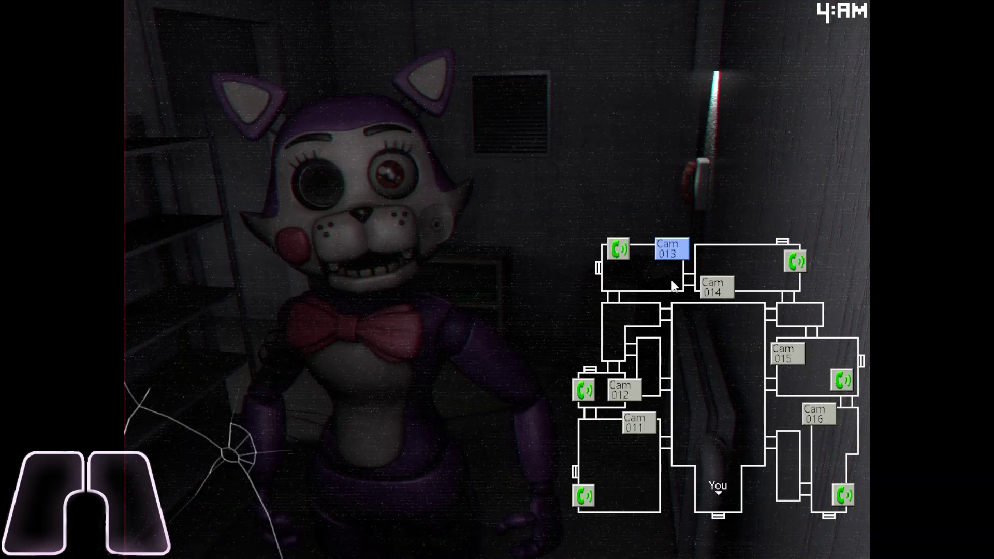
# Step: Ring the Cam 014 and Cam 013 phones, then the Cam 012 and Cam 011 phones
pyautogui.click(716, 291)
pyautogui.click(798, 262)
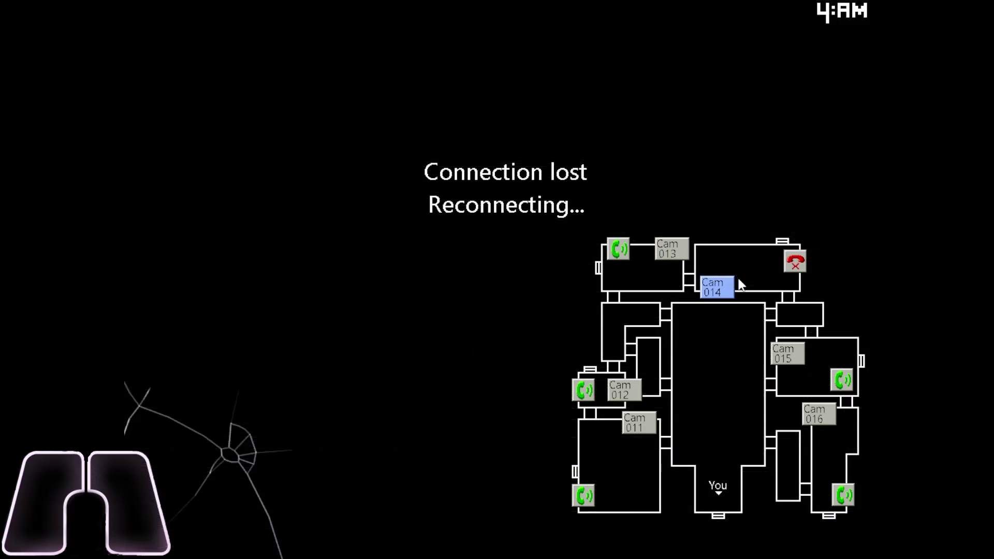
pyautogui.click(671, 249)
pyautogui.click(618, 249)
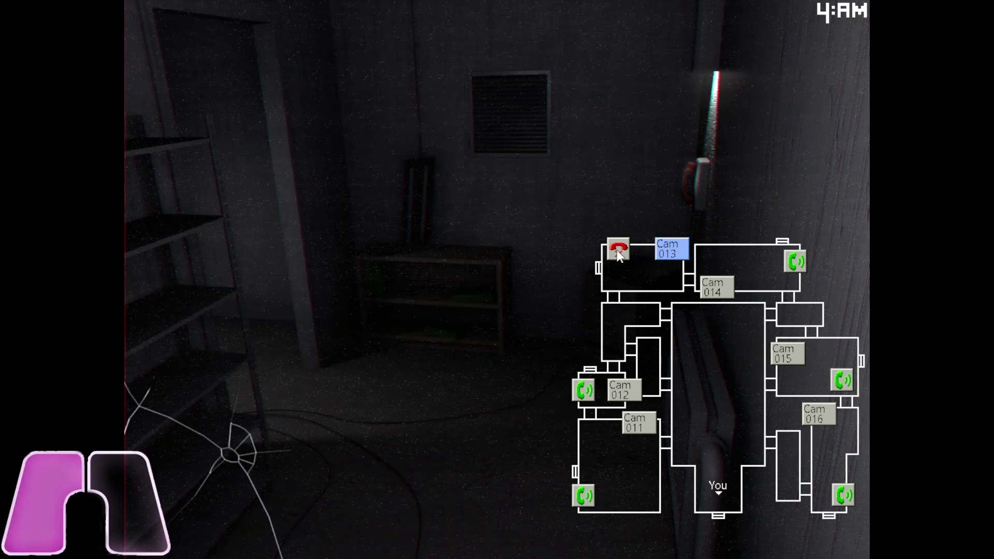
pyautogui.click(583, 391)
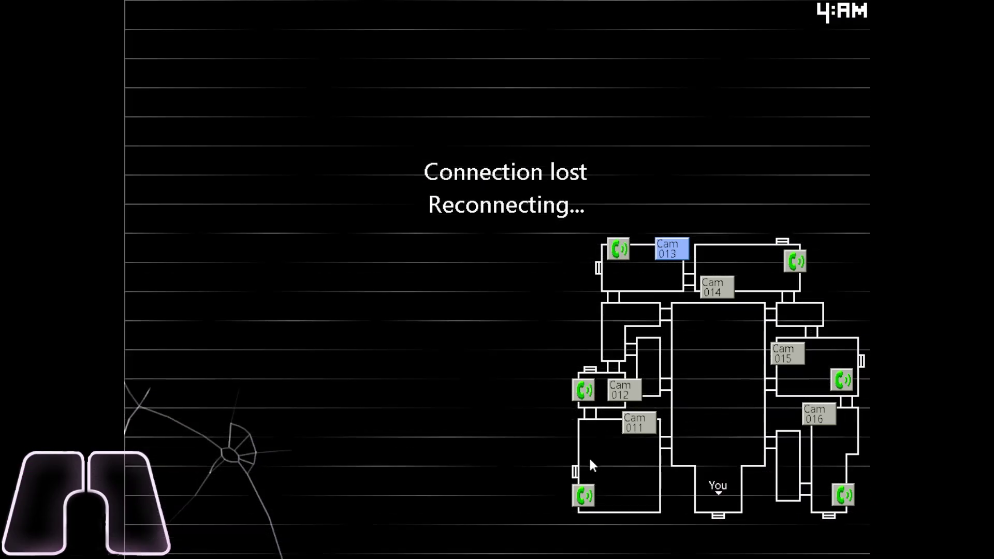
pyautogui.click(583, 495)
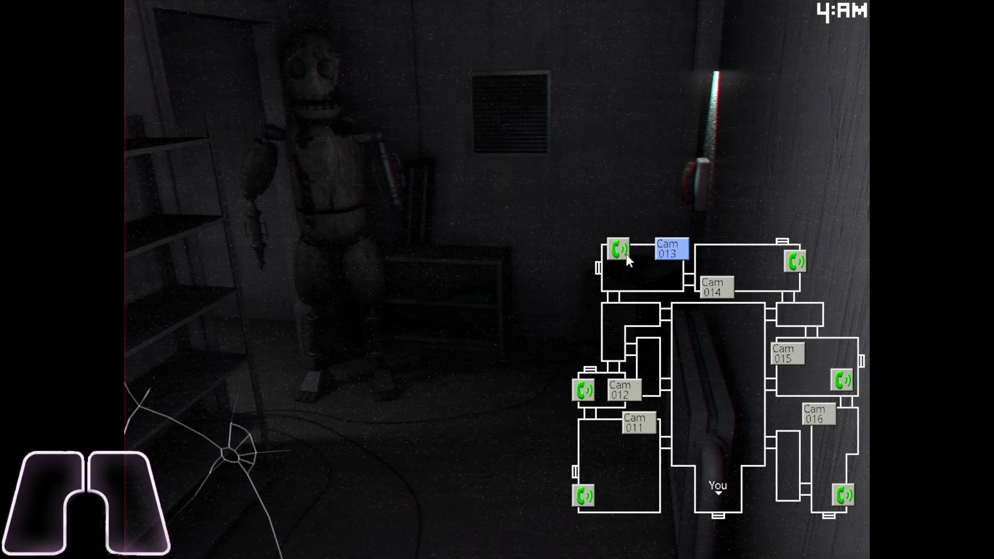
# Step: Cancel the Cam 013 call, ring it again, and ring the Cam 014 phone
pyautogui.click(715, 287)
pyautogui.click(668, 249)
pyautogui.click(619, 253)
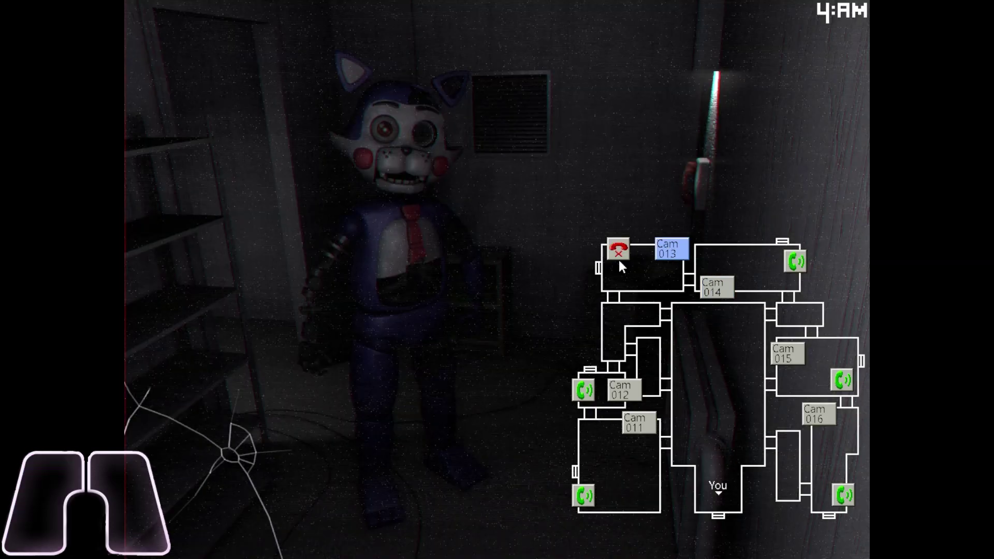
pyautogui.click(716, 287)
pyautogui.click(793, 262)
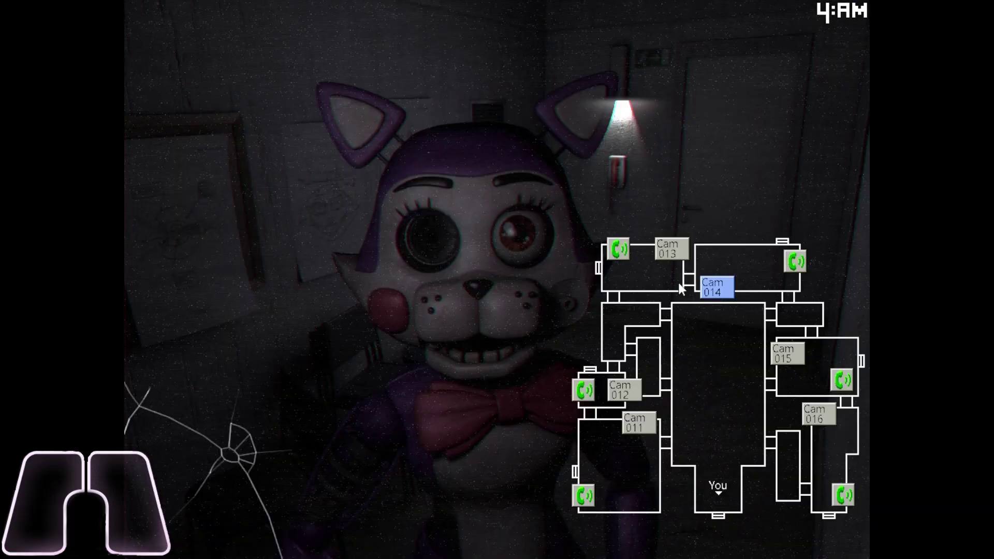
# Step: Ring the Cam 013, Cam 014 and Cam 015 phones, then recheck Cam 014
pyautogui.click(670, 248)
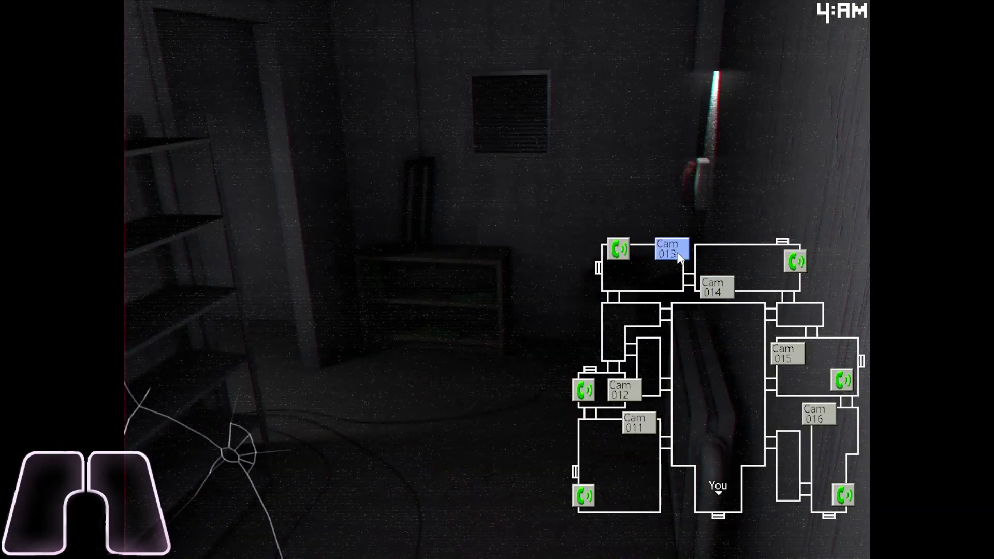
pyautogui.click(624, 255)
pyautogui.click(716, 288)
pyautogui.click(793, 261)
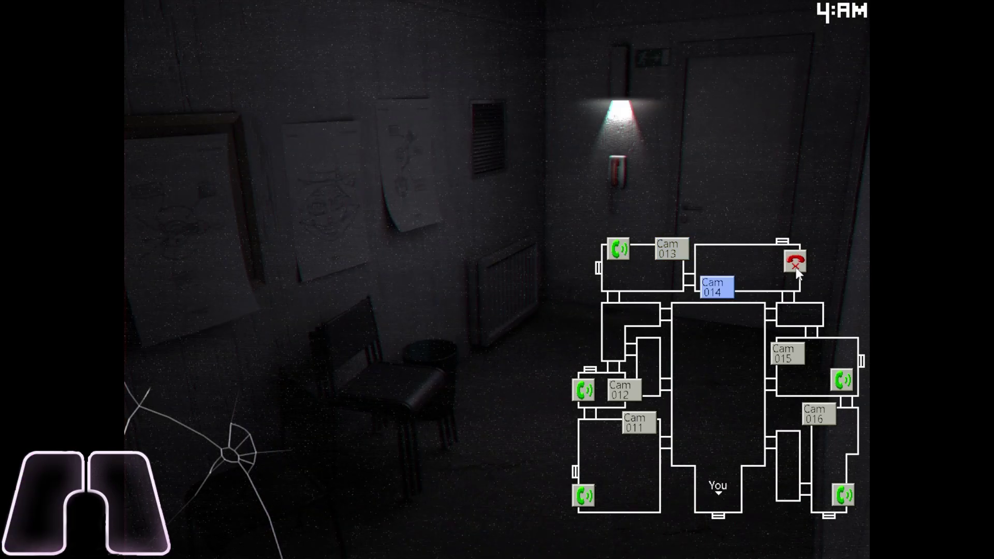
pyautogui.click(843, 381)
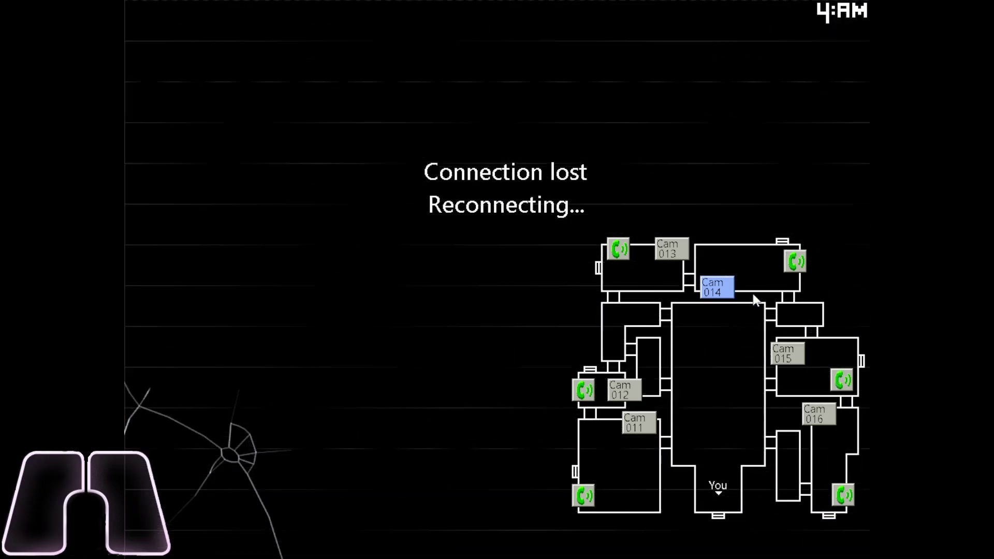
pyautogui.click(792, 262)
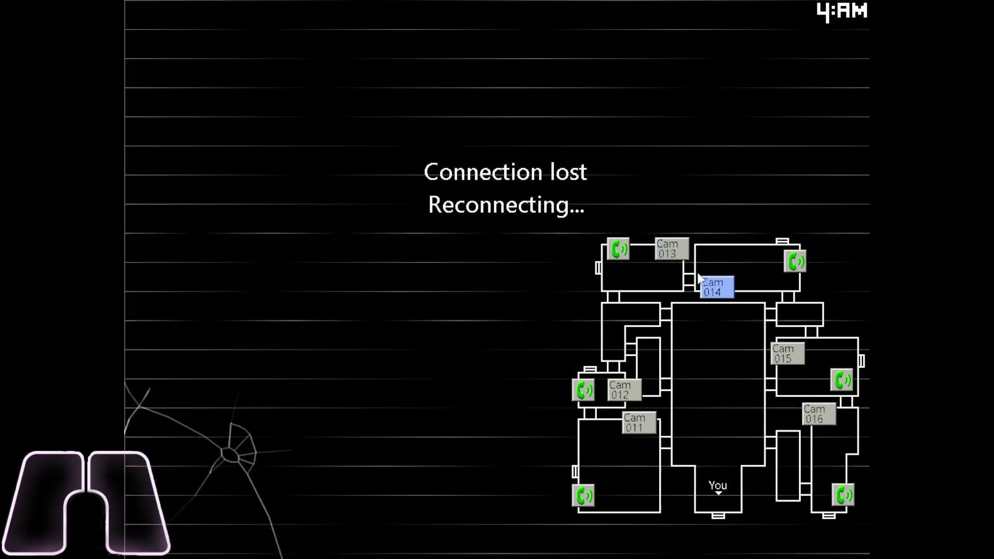
# Step: Lure with the Cam 014 and Cam 013 phones, followed by the Cam 012 and Cam 011 rooms
pyautogui.click(794, 263)
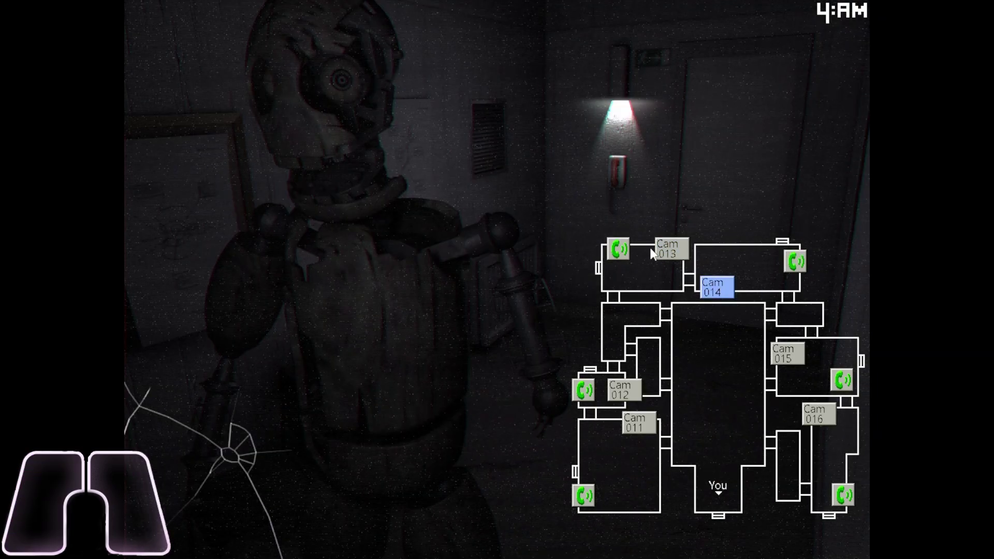
pyautogui.click(617, 249)
pyautogui.click(670, 250)
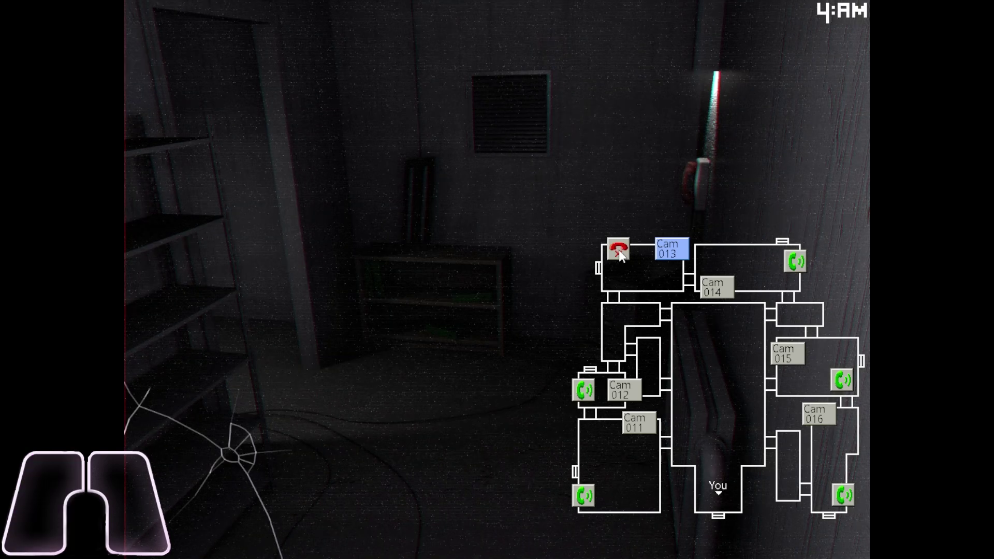
pyautogui.click(581, 390)
pyautogui.click(583, 495)
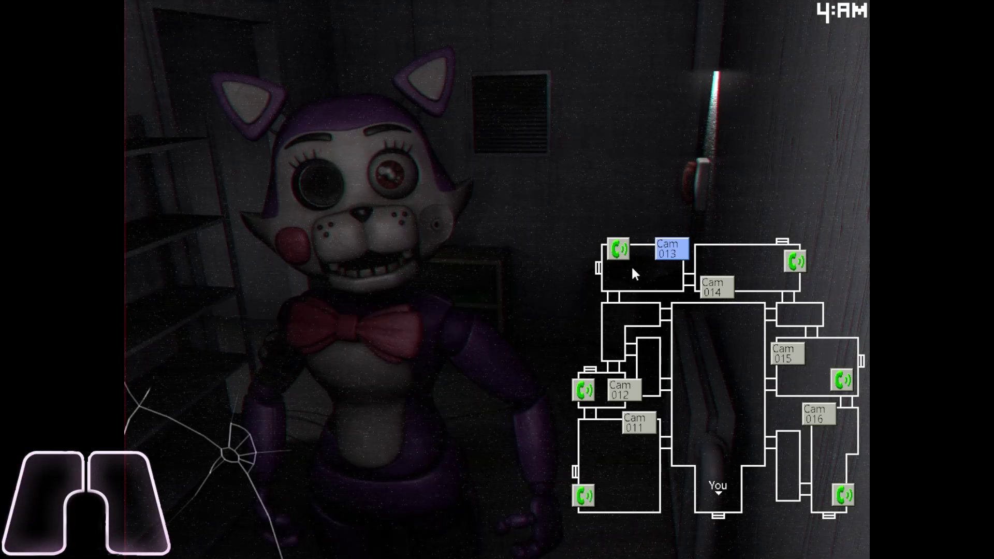
# Step: Alternate between the Cam 014 and Cam 013 feeds, ringing a Cam 013 lure
pyautogui.click(722, 287)
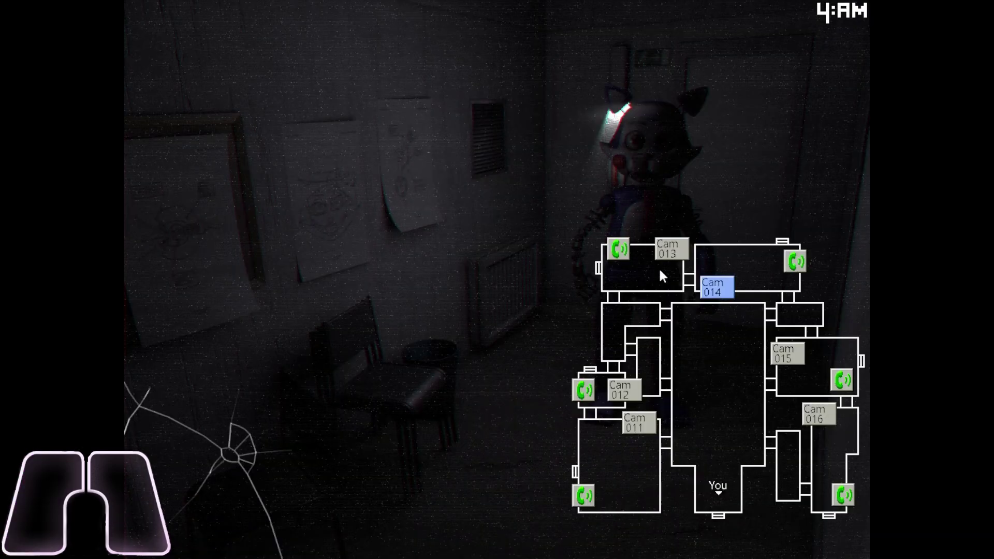
pyautogui.click(666, 251)
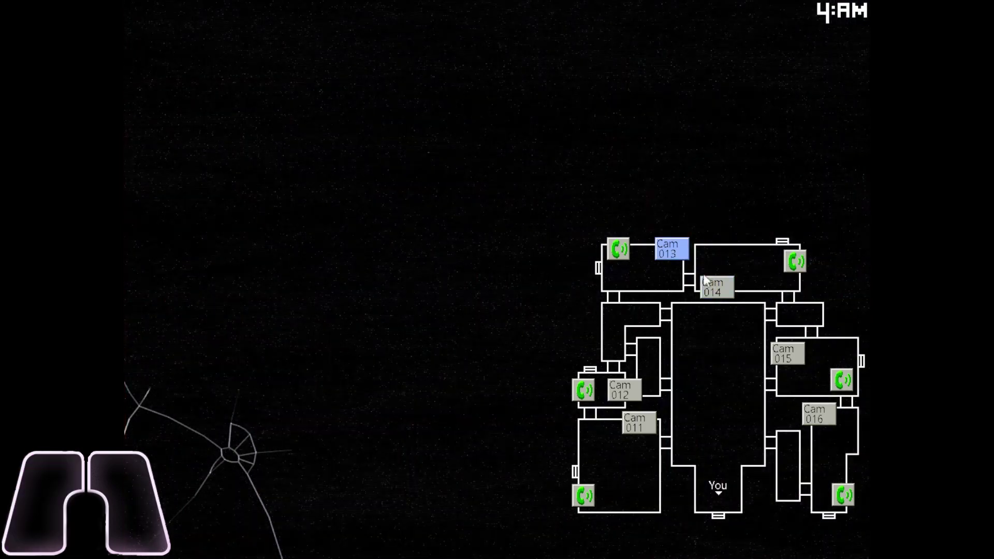
pyautogui.click(713, 286)
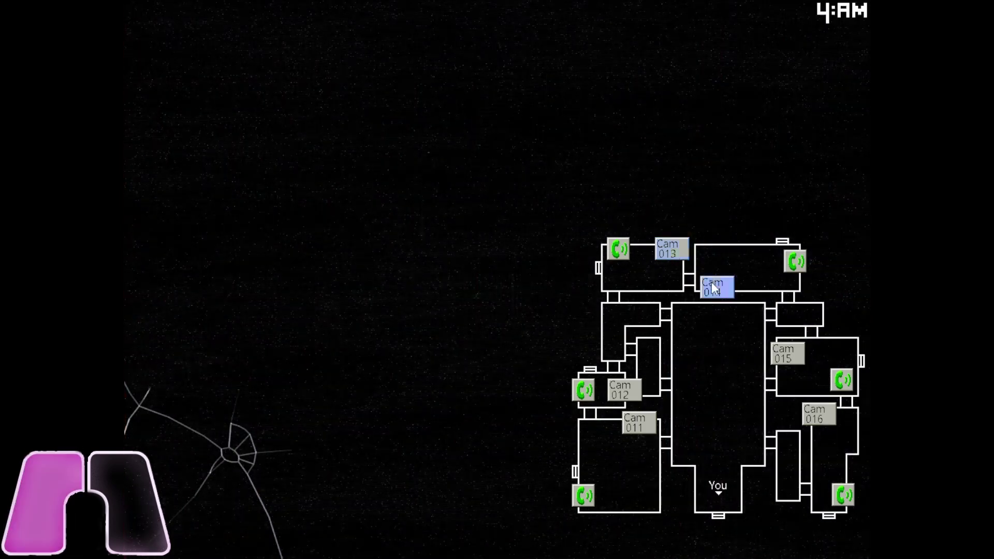
pyautogui.click(674, 250)
pyautogui.click(620, 249)
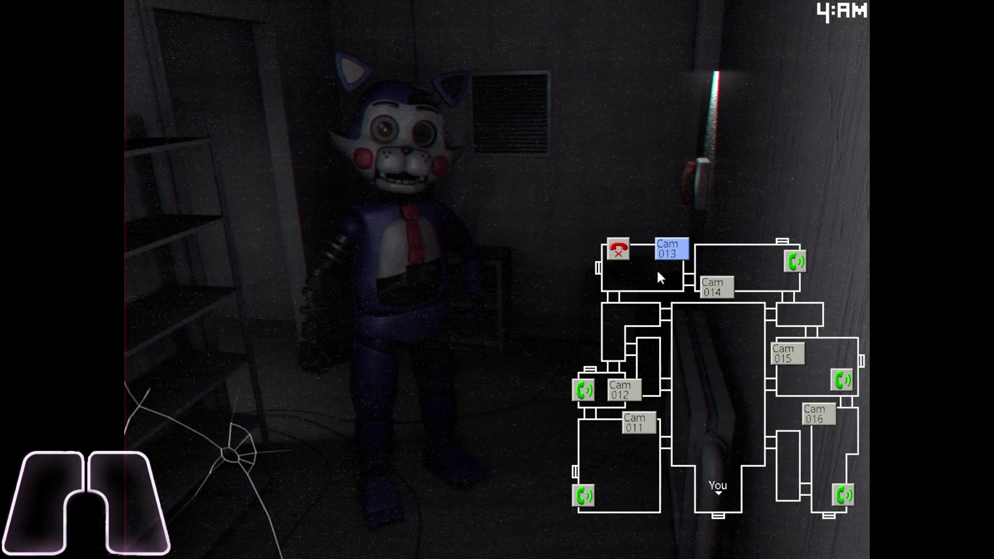
pyautogui.click(728, 290)
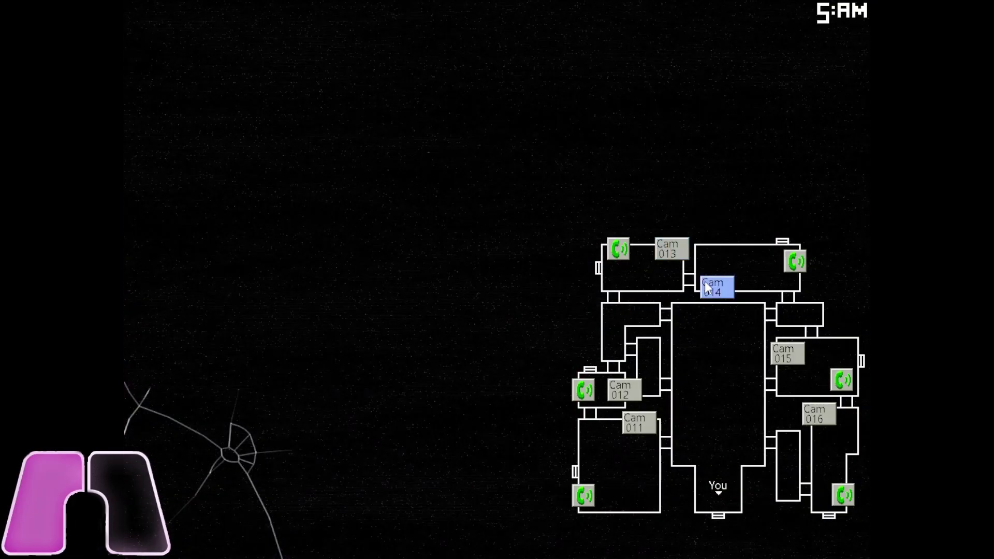
# Step: Ring lures in the Cam 013, Cam 014 and Cam 015 rooms, then raise the monitor
pyautogui.click(671, 249)
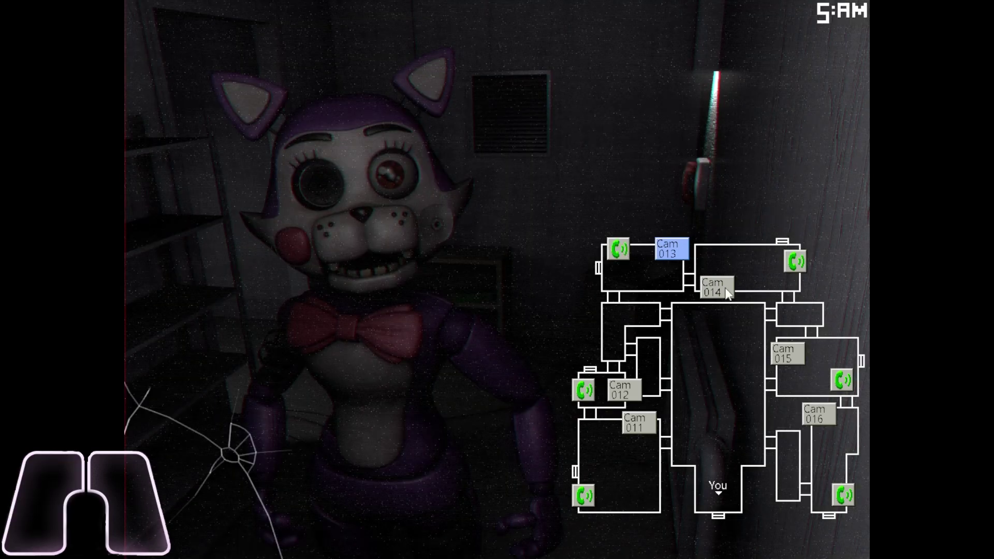
pyautogui.click(716, 287)
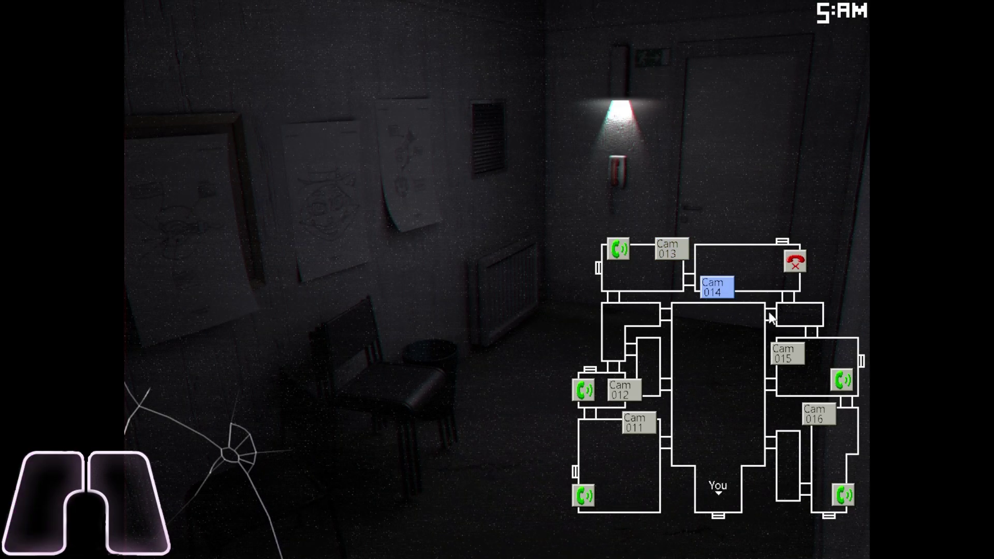
pyautogui.click(842, 380)
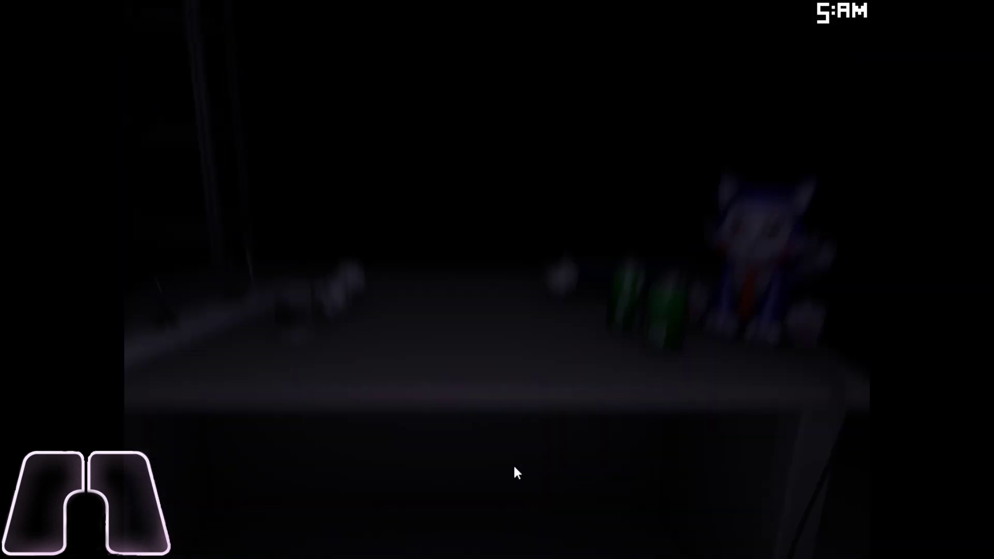
pyautogui.press('space')
# Step: Ring a Cam 013 lure, check Cam 014, and ring the Cam 011 room
pyautogui.click(713, 289)
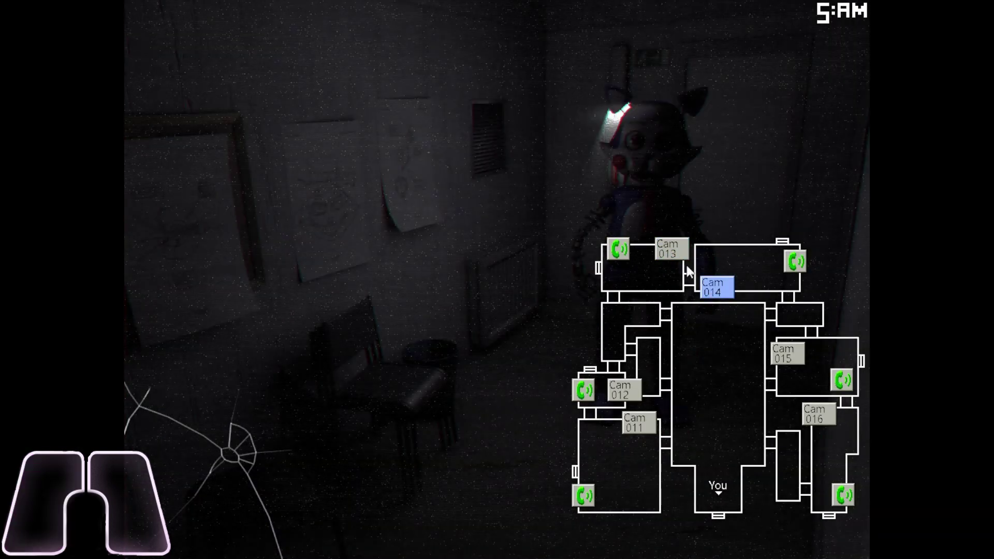
pyautogui.click(670, 248)
pyautogui.click(618, 250)
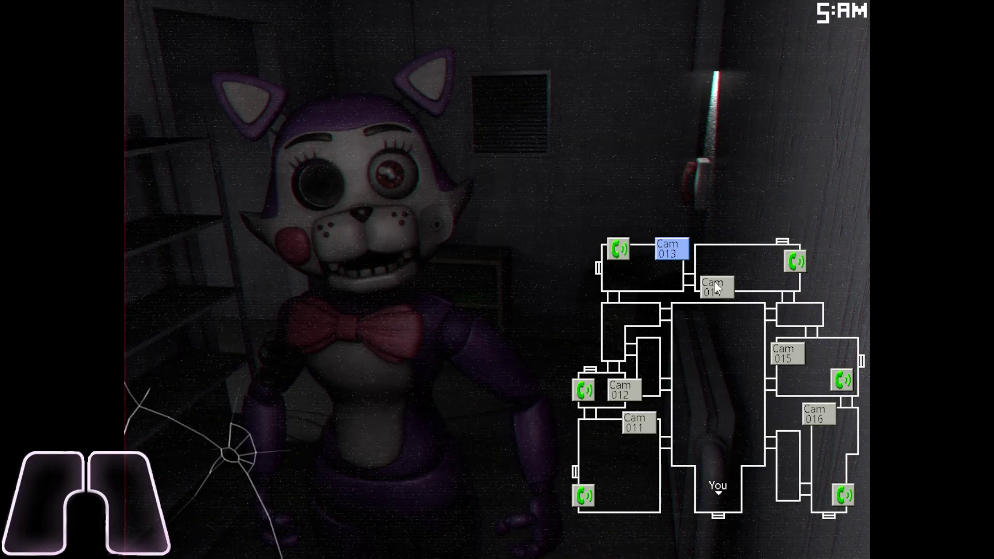
pyautogui.click(716, 288)
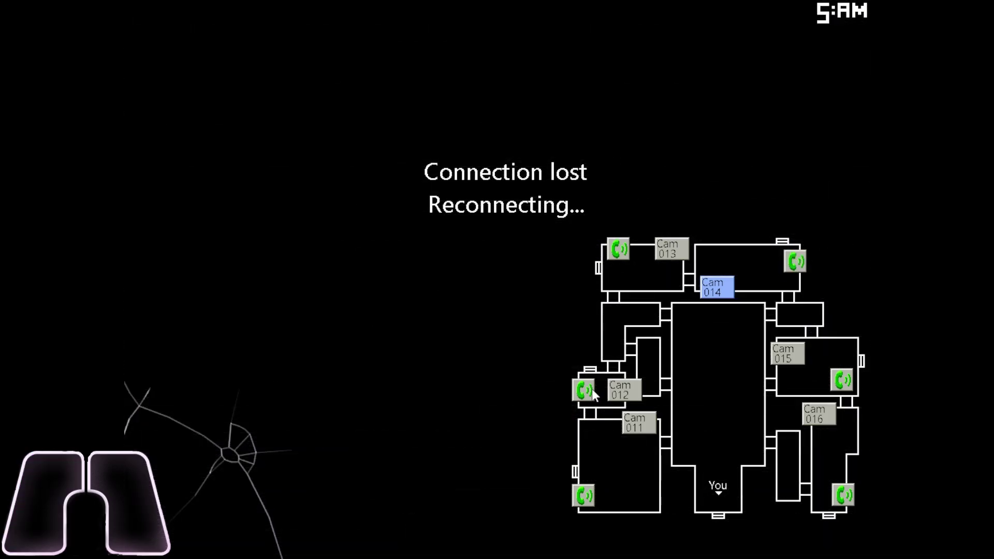
pyautogui.click(591, 390)
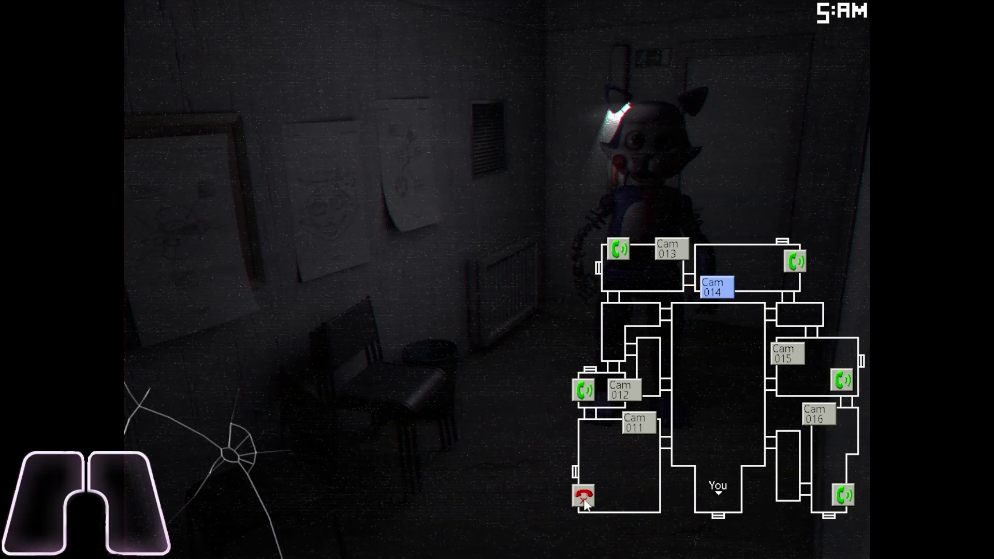
# Step: Ring lures in Cam 013 and the room beside Cam 014, then return to Cam 014
pyautogui.click(621, 249)
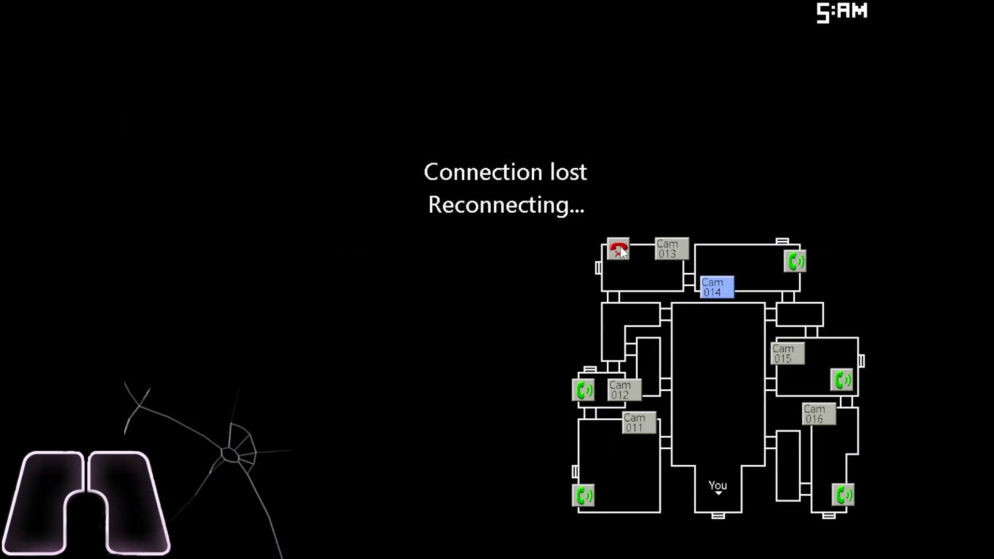
pyautogui.click(667, 251)
pyautogui.click(788, 268)
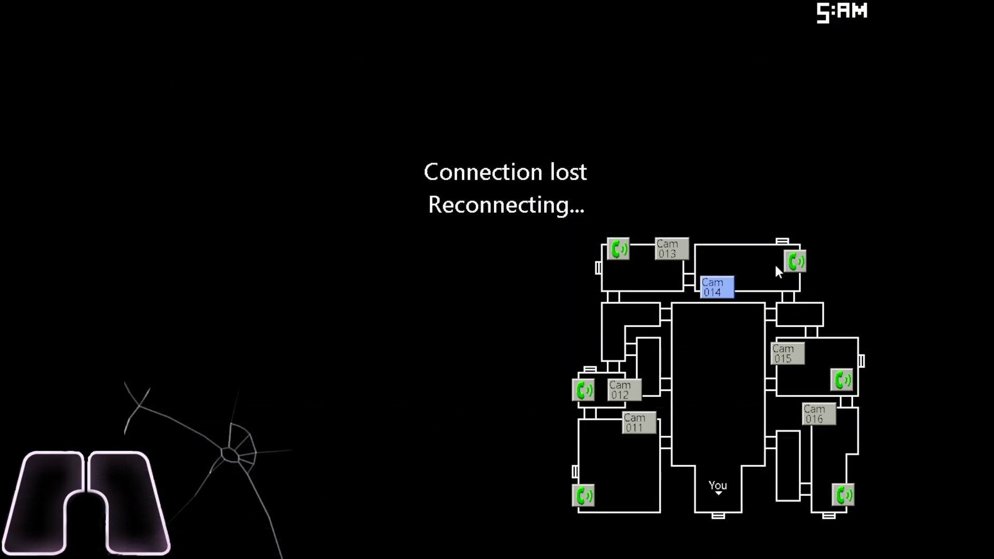
pyautogui.click(669, 251)
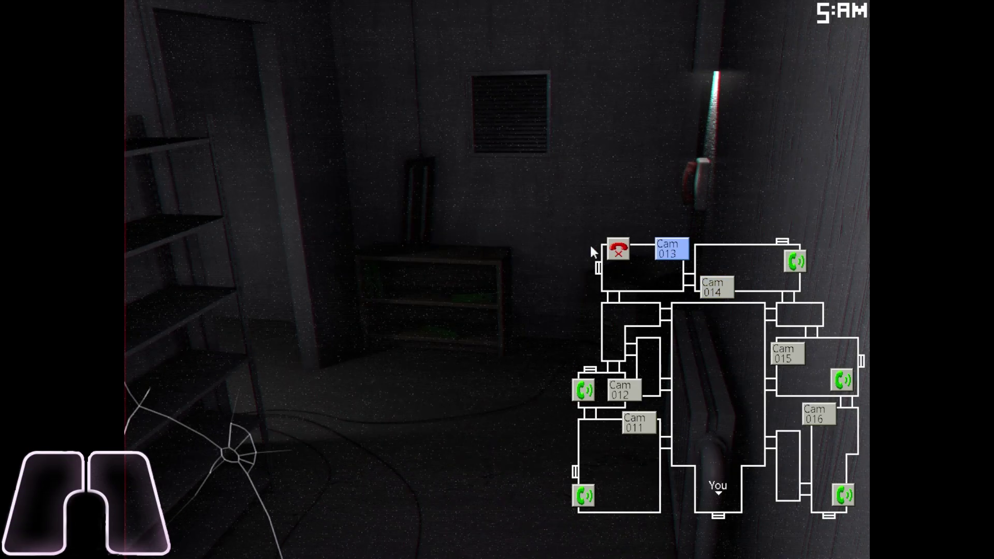
pyautogui.click(670, 249)
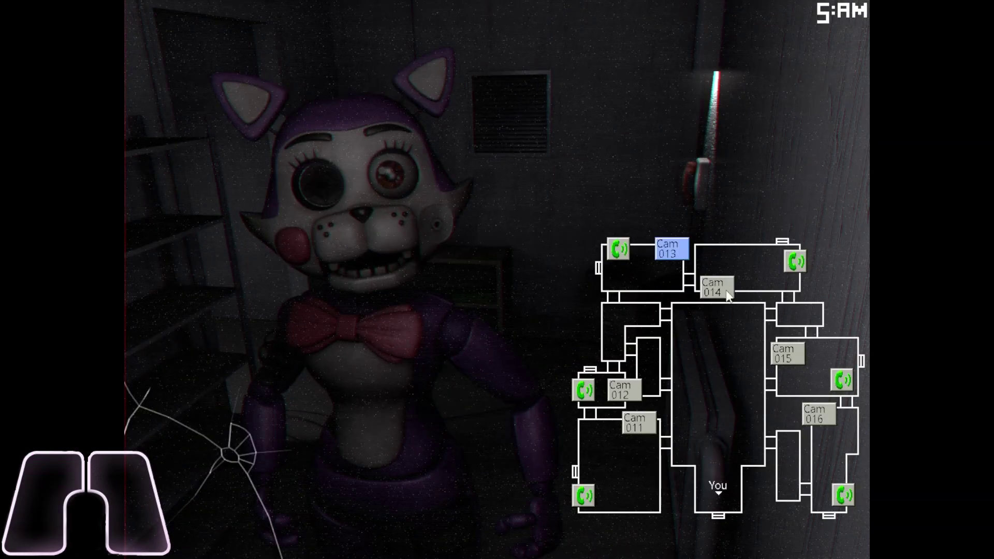
pyautogui.click(712, 289)
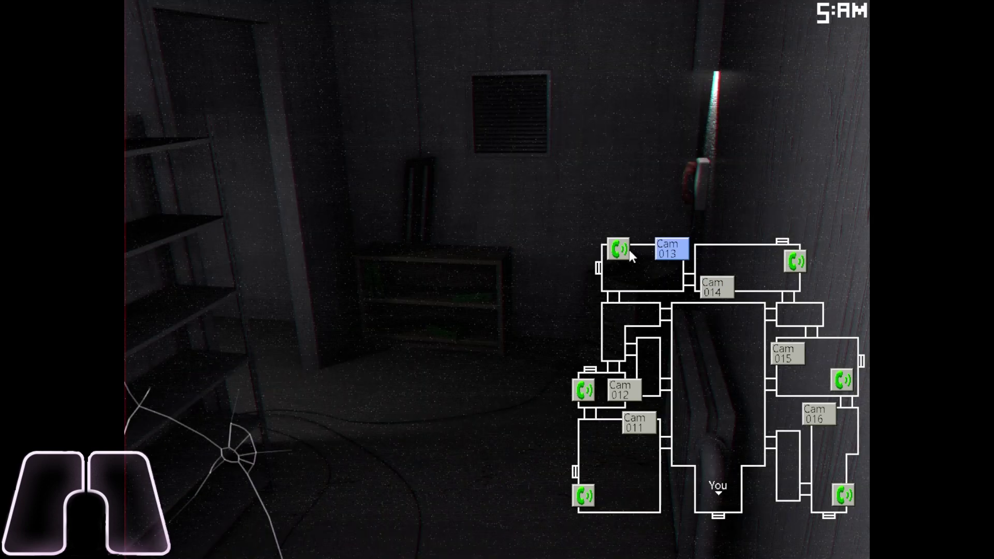
# Step: Ring lures in the Cam 013, 012 and 011 rooms, then check Cam 014
pyautogui.click(625, 249)
pyautogui.click(584, 390)
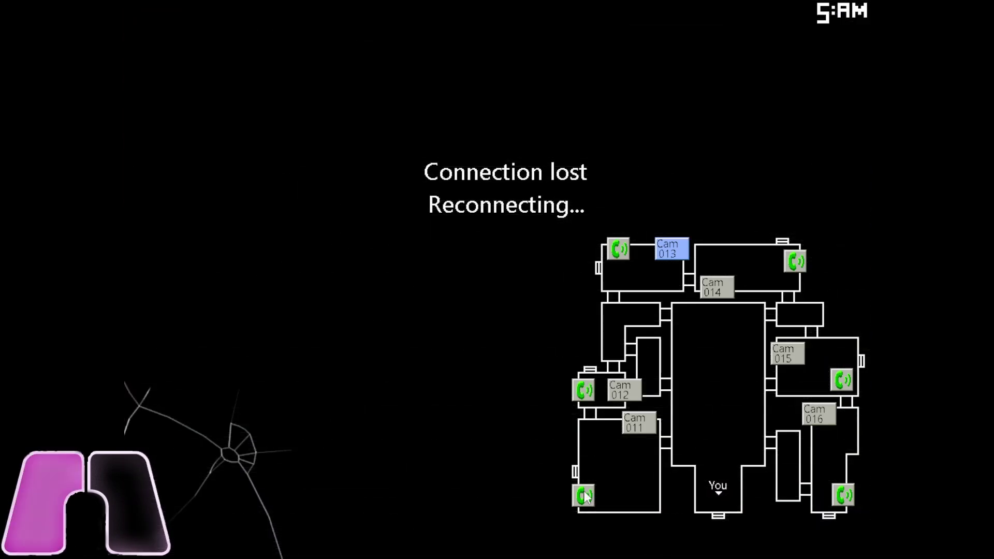
pyautogui.click(584, 494)
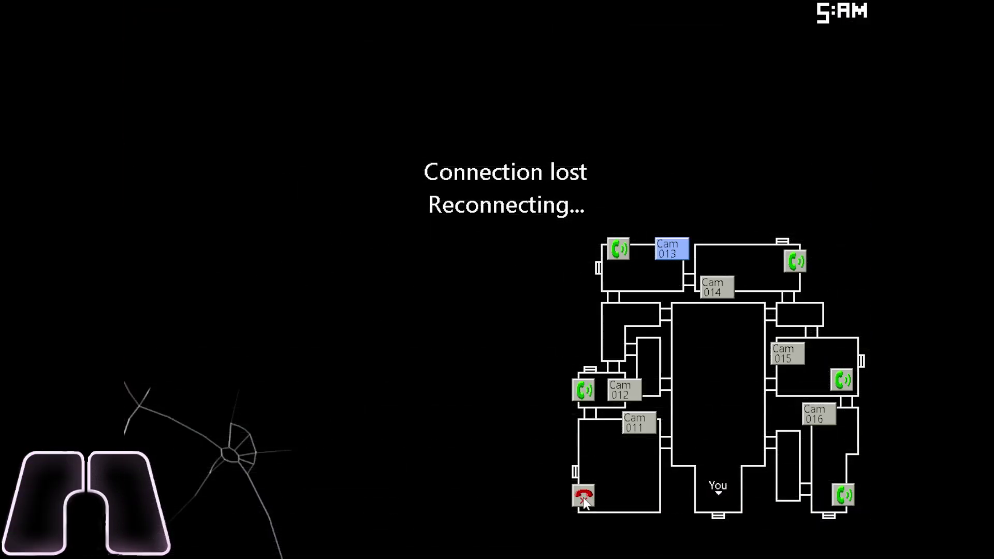
pyautogui.click(703, 284)
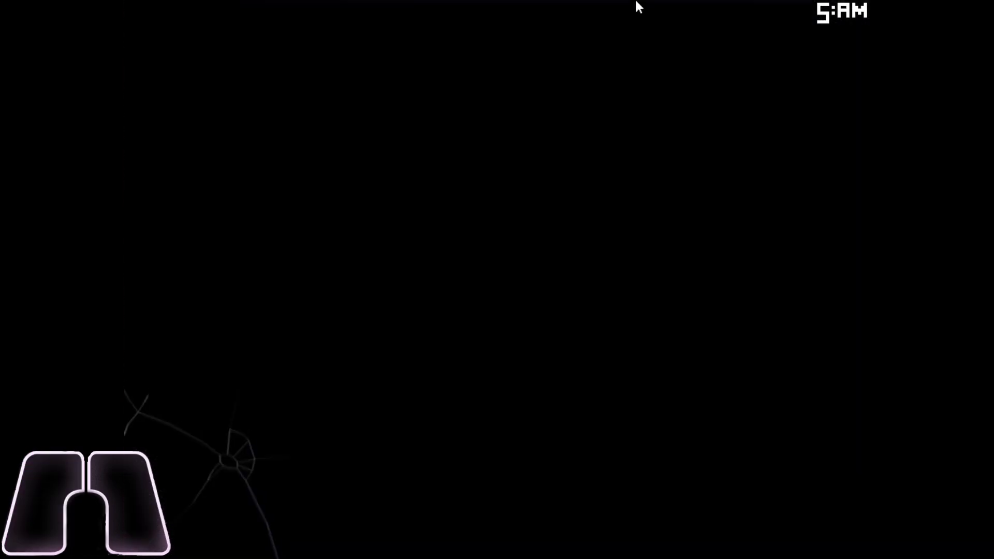
pyautogui.press('space')
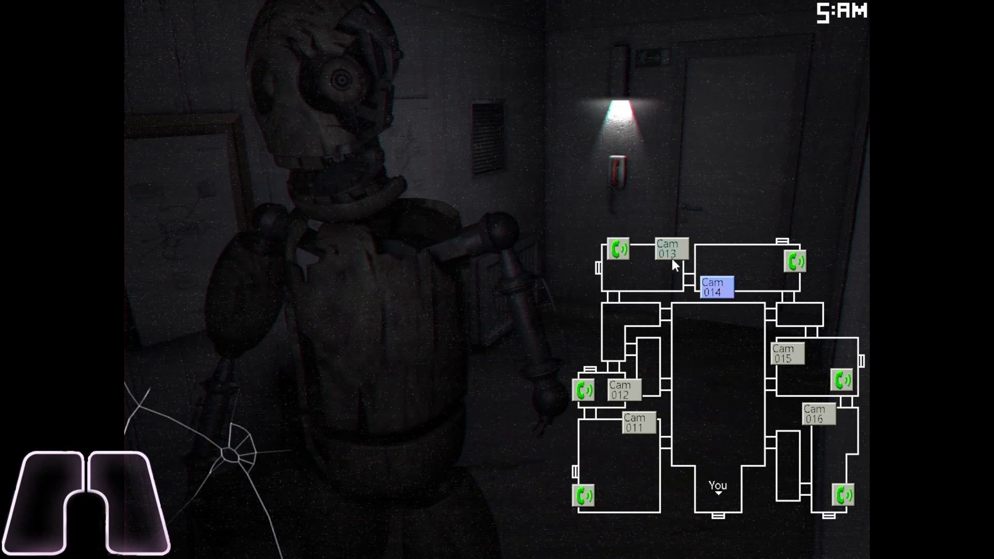
# Step: Ring a Cam 013 lure, then keep watching the Cam 014 feed
pyautogui.click(672, 259)
pyautogui.click(619, 258)
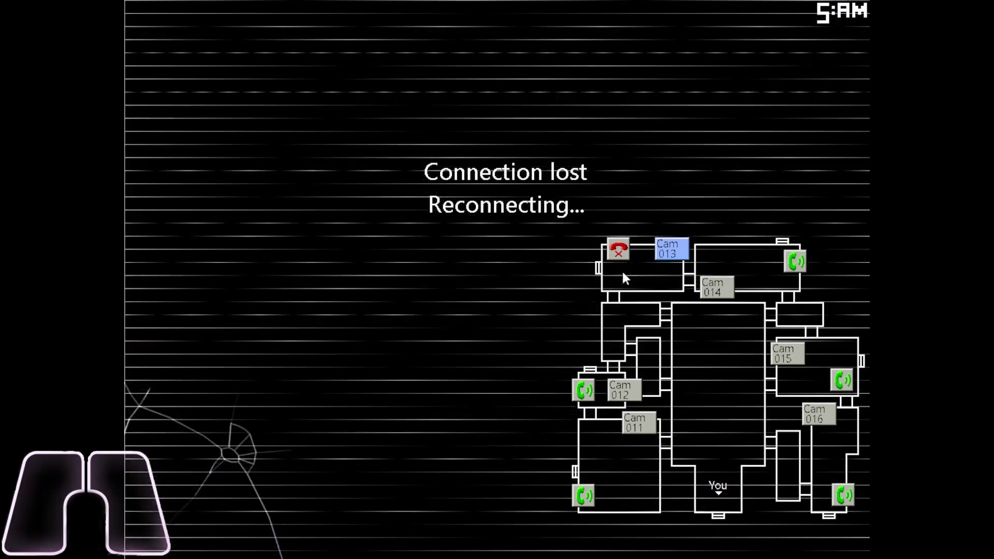
pyautogui.click(713, 286)
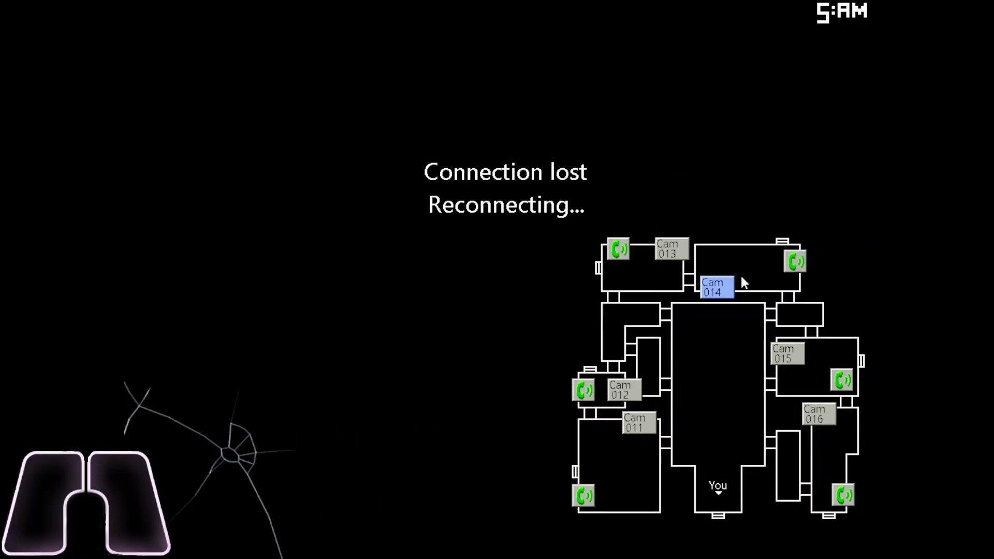
pyautogui.press('space')
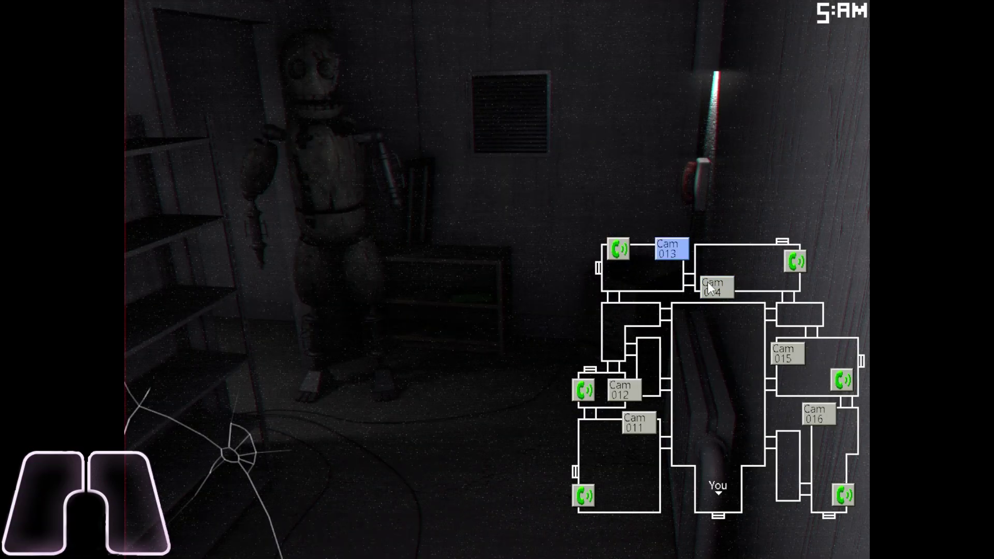
pyautogui.click(708, 282)
pyautogui.click(711, 286)
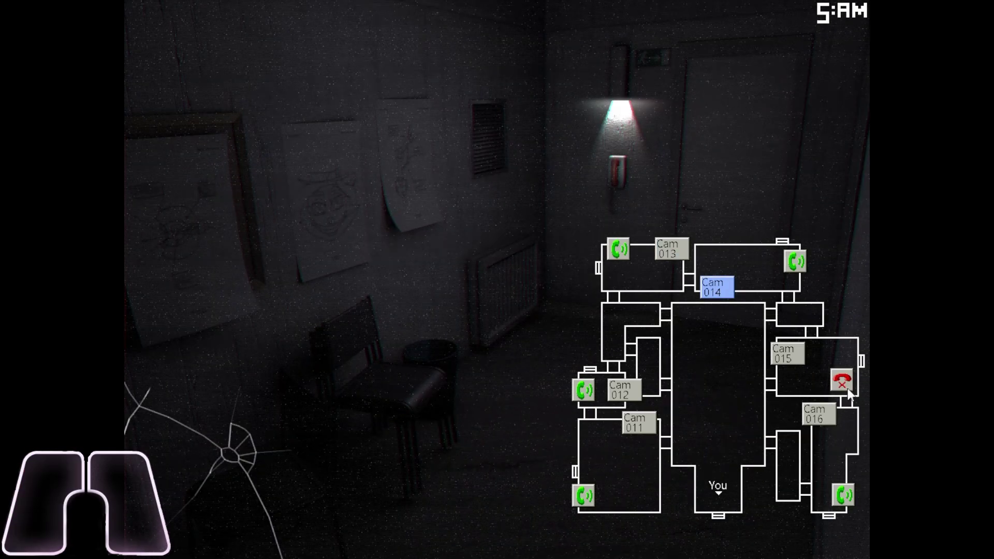
# Step: Ring a lure call in the room beside Cam 014
pyautogui.click(795, 261)
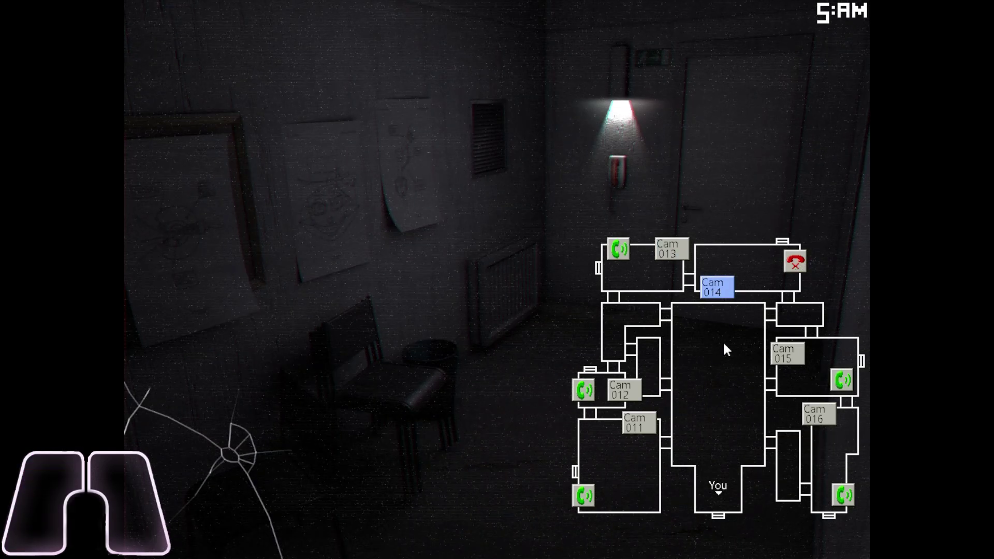